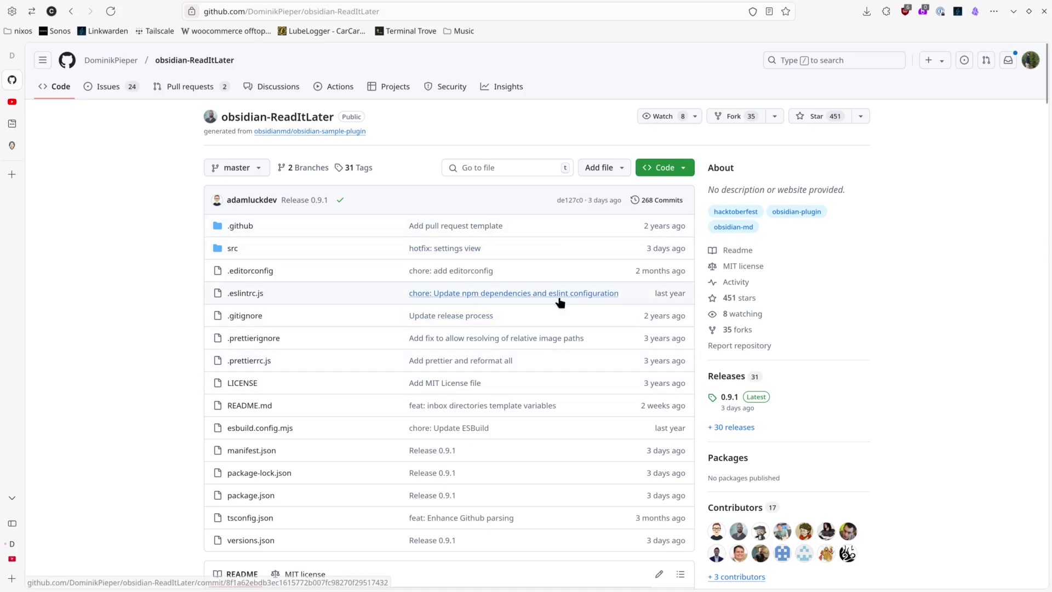
# Scroll down the ReadItLater README to its filters section, clearing an accidental text selection.
pyautogui.scroll(-8, 559, 302)
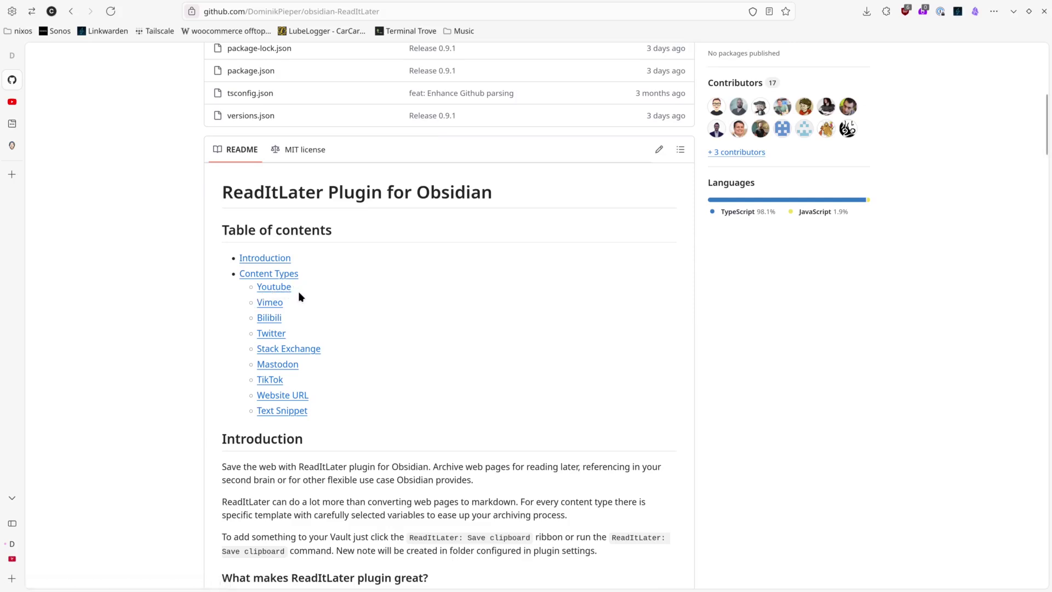
pyautogui.moveTo(295, 287); pyautogui.dragTo(282, 288)
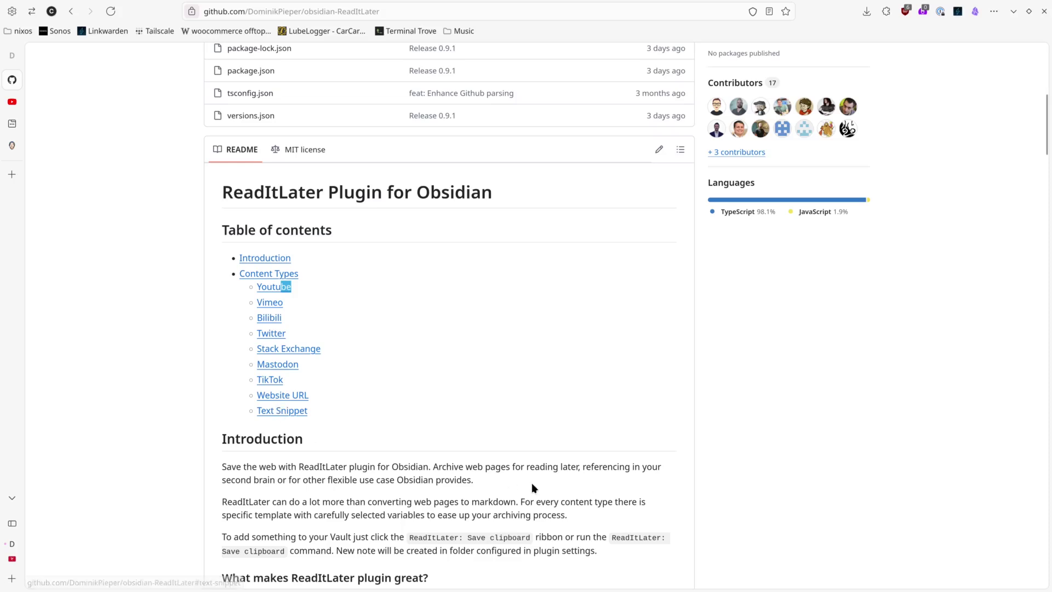
pyautogui.click(380, 420)
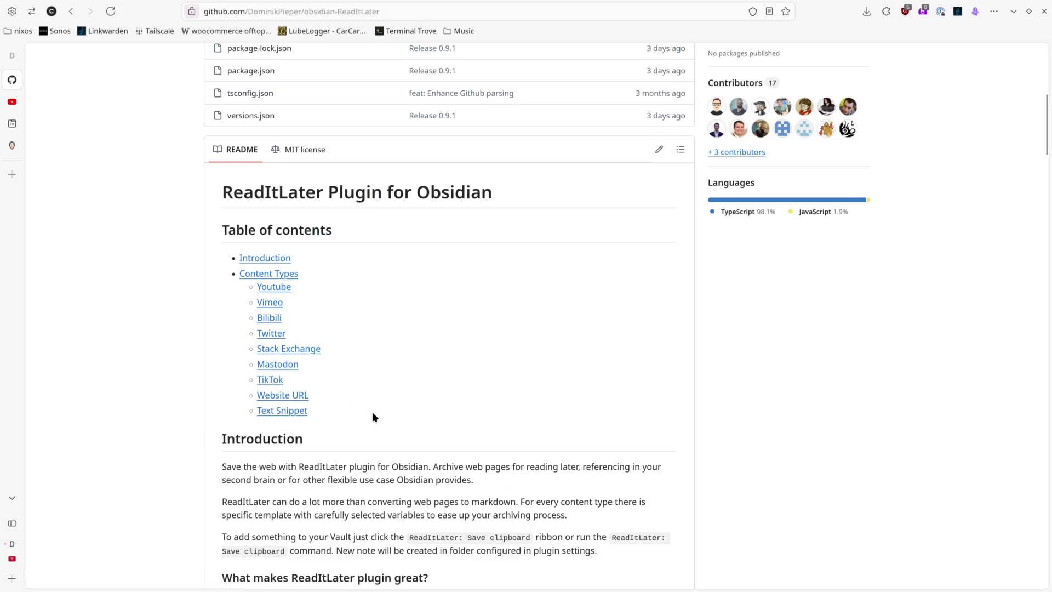
pyautogui.scroll(-6, 373, 412)
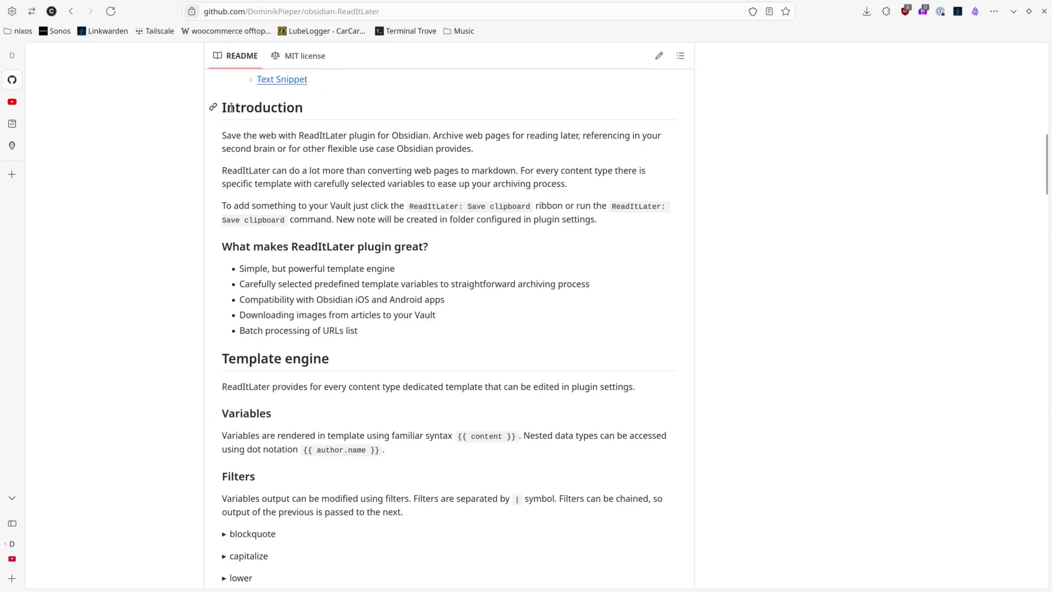
pyautogui.scroll(-1, 330, 424)
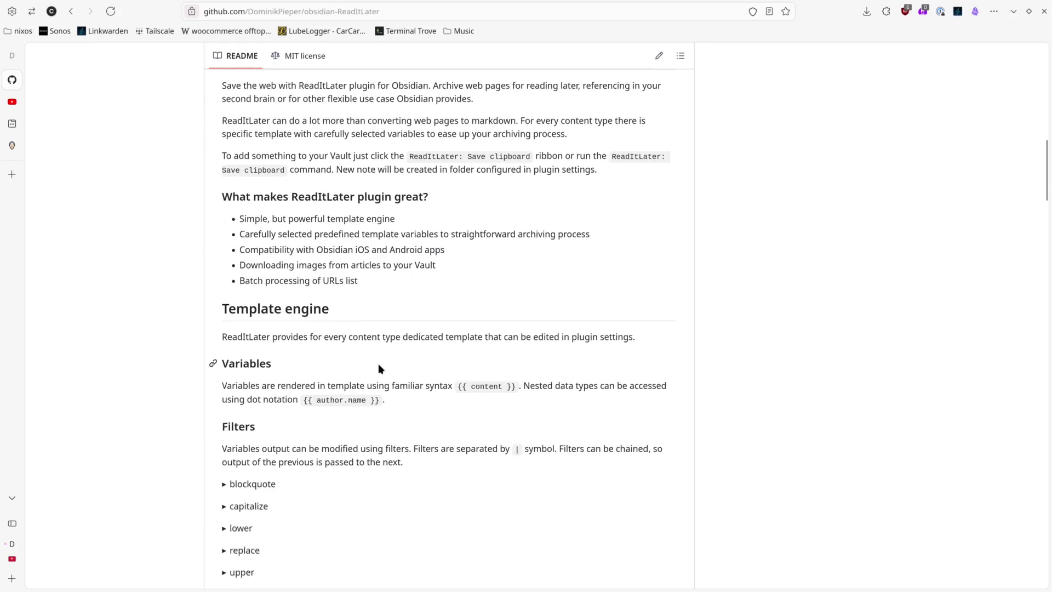
pyautogui.scroll(-1, 409, 413)
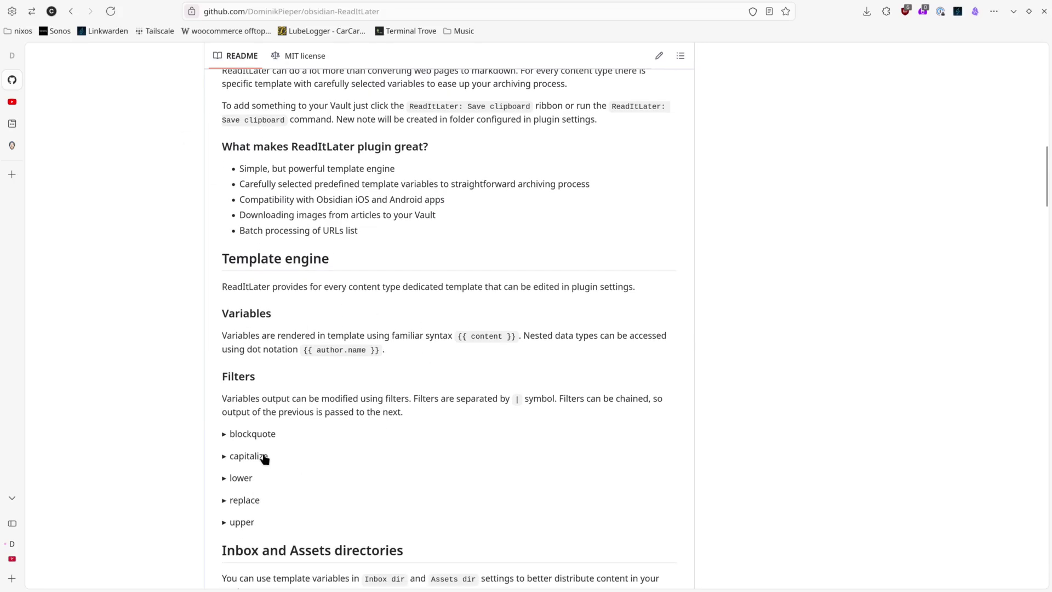
# Expand and collapse the blockquote and capitalize filter descriptions to read them.
pyautogui.click(227, 434)
pyautogui.click(227, 435)
pyautogui.click(224, 457)
pyautogui.click(225, 458)
pyautogui.click(226, 437)
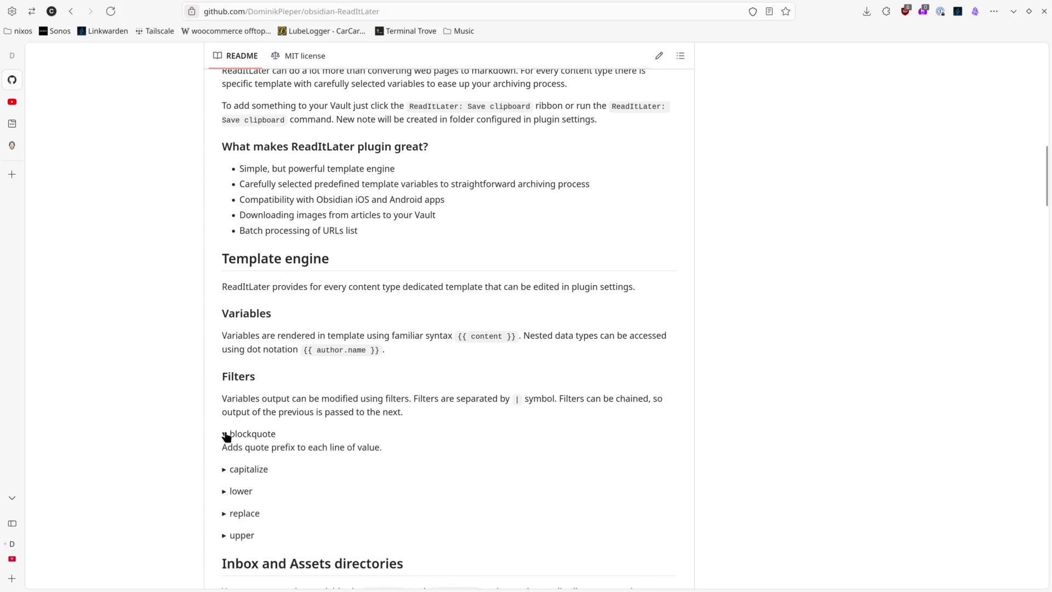
pyautogui.click(226, 436)
# Scroll on to the Mastodon template variables, then switch to the Obsidian window.
pyautogui.scroll(-6, 503, 440)
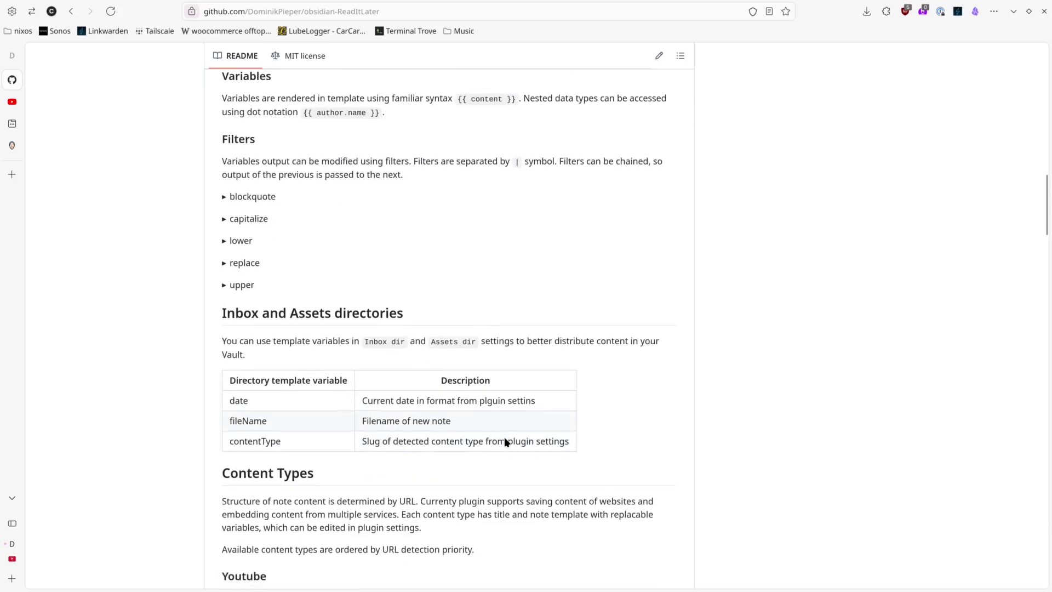
pyautogui.scroll(-3, 504, 438)
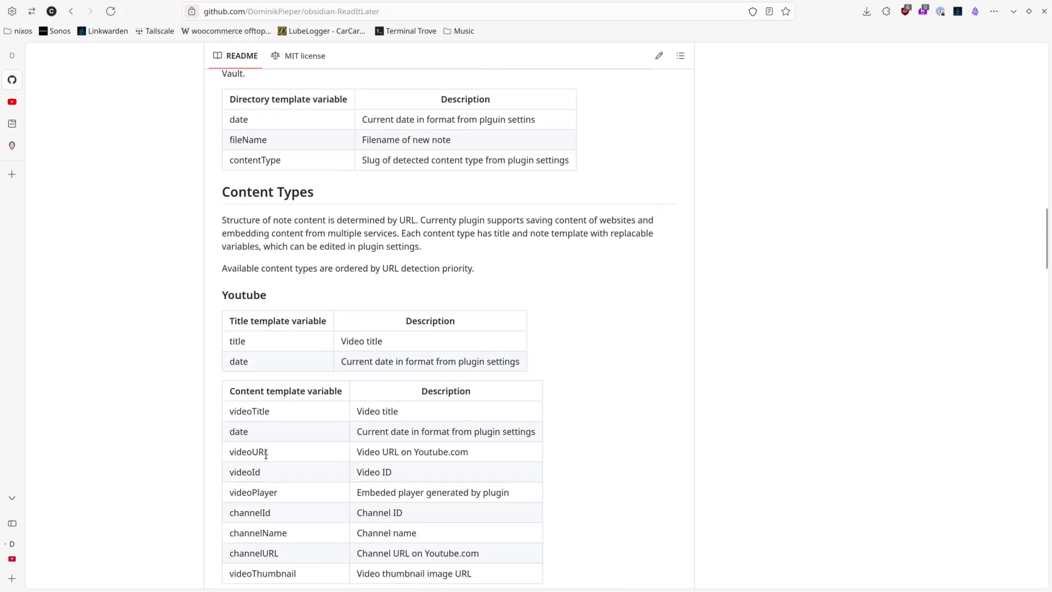
pyautogui.scroll(-6, 471, 439)
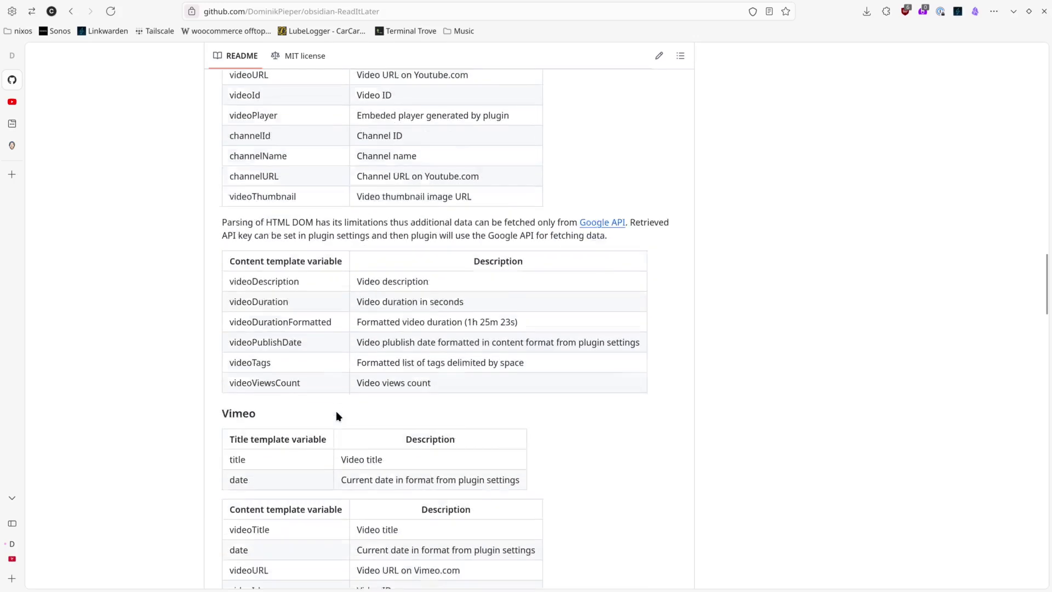
pyautogui.scroll(-6, 336, 411)
pyautogui.scroll(-10, 336, 411)
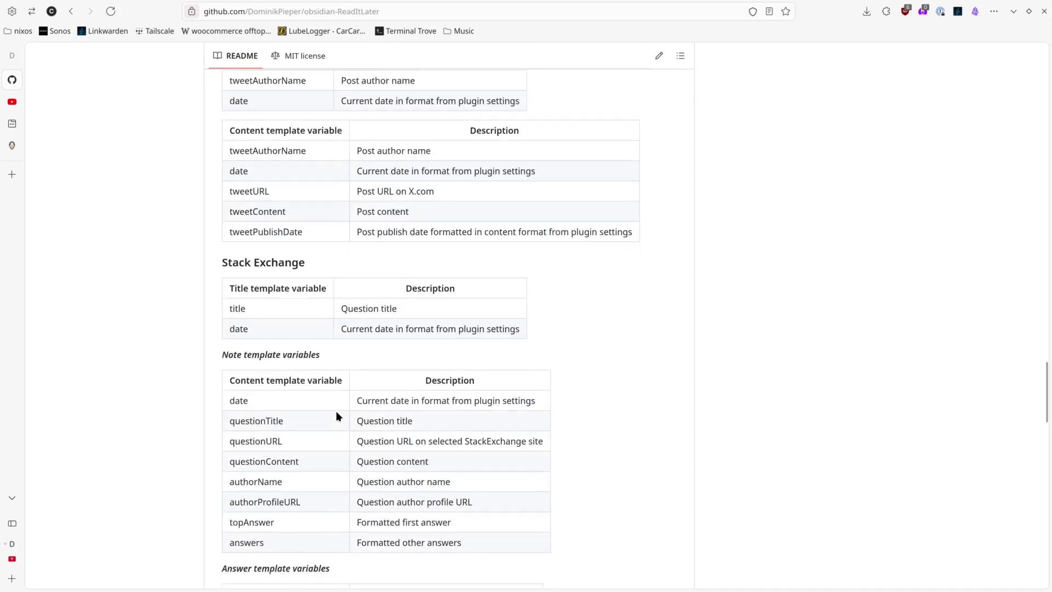
pyautogui.scroll(-5, 337, 412)
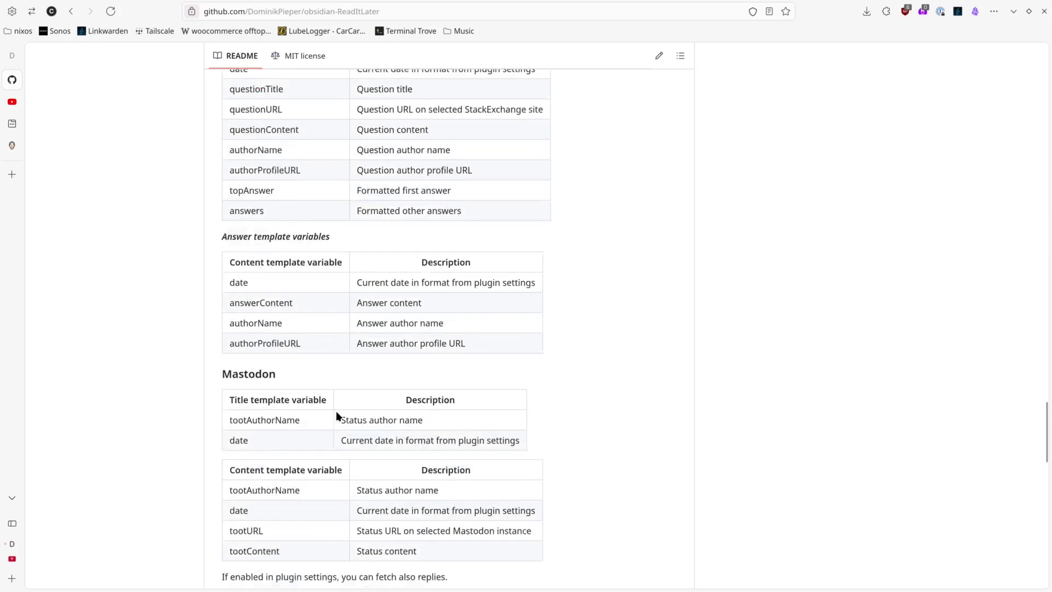
pyautogui.hotkey('alt', 'Tab')
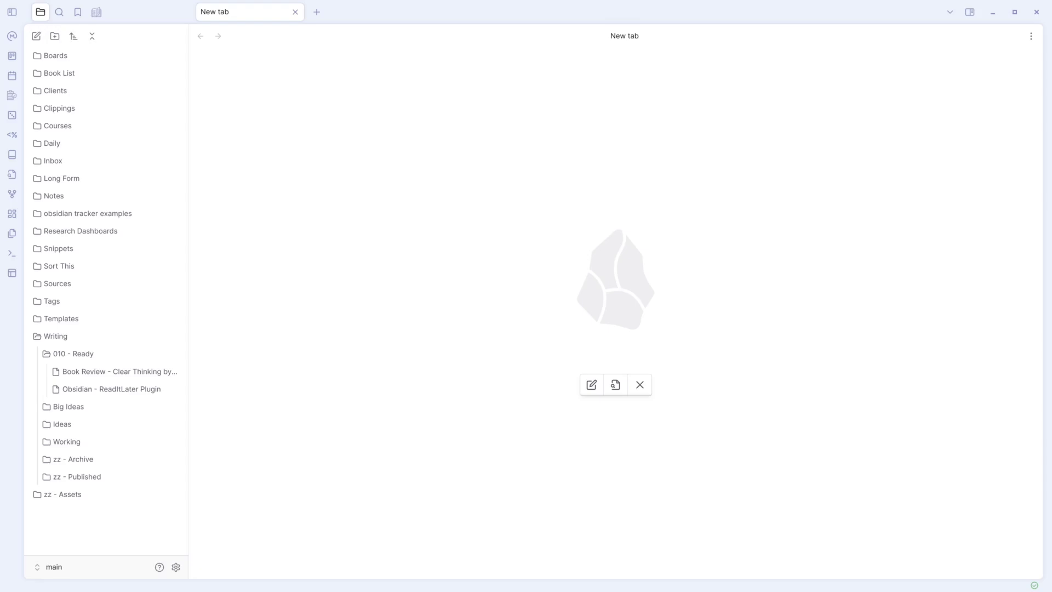
# Browse Community plugins in Settings for 'readit' and open the ReadItLater plugin page.
pyautogui.hotkey('ctrl', ',')
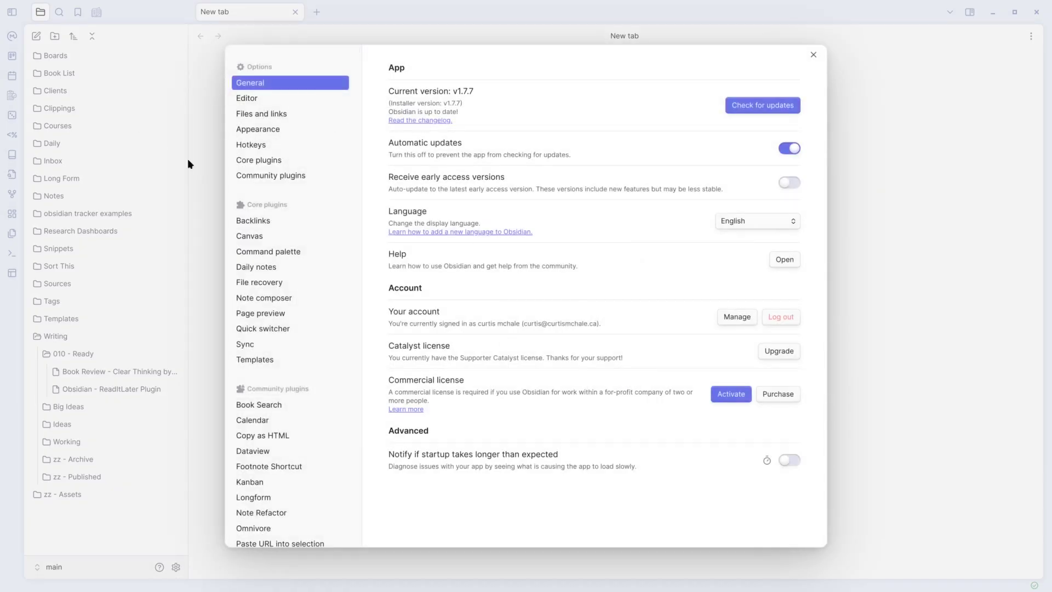
pyautogui.click(258, 176)
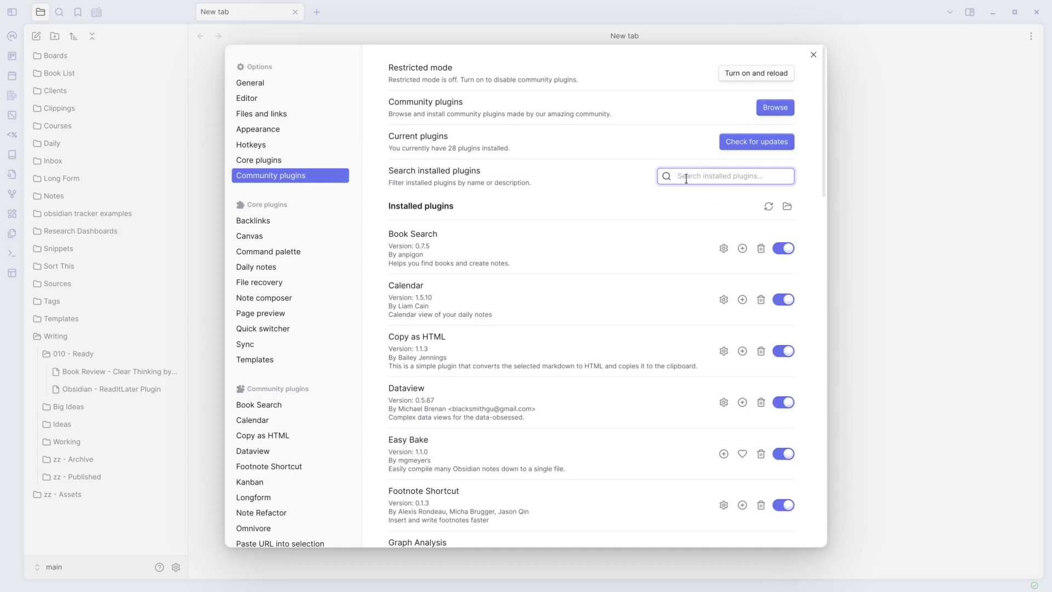
pyautogui.click(775, 107)
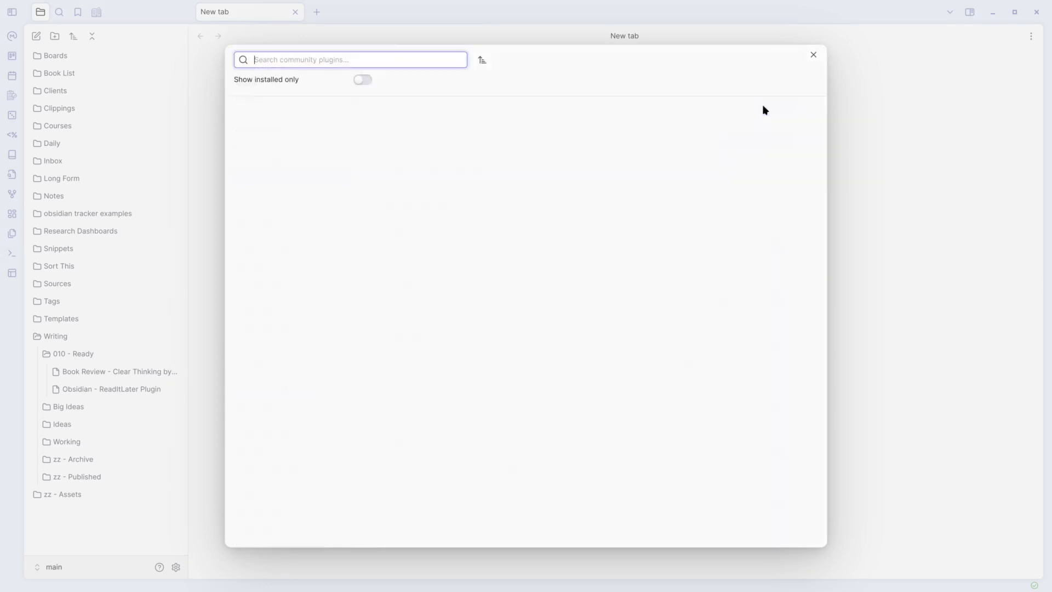
pyautogui.write('readit')
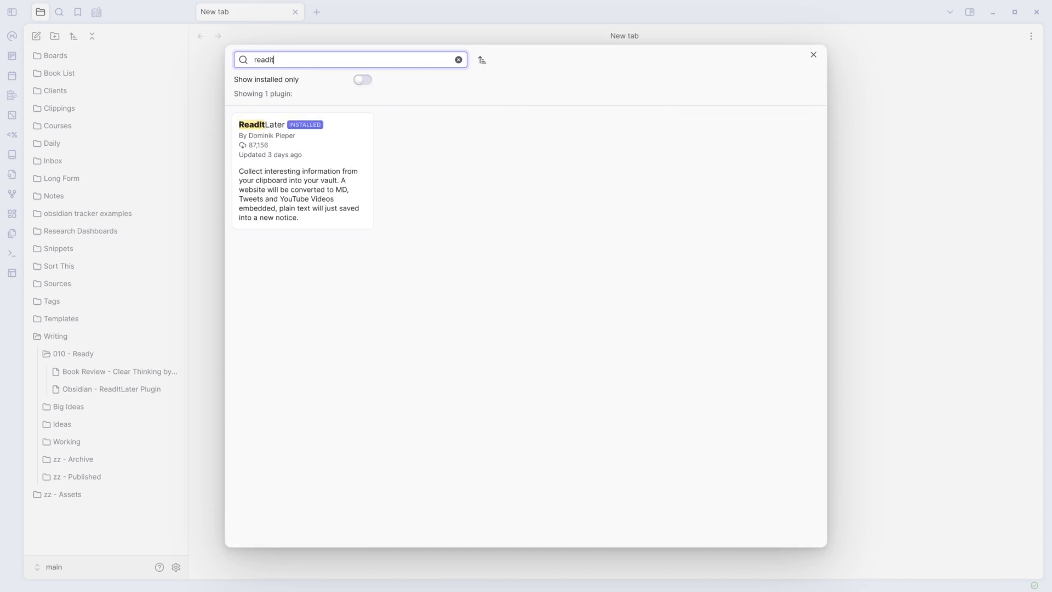
pyautogui.click(271, 174)
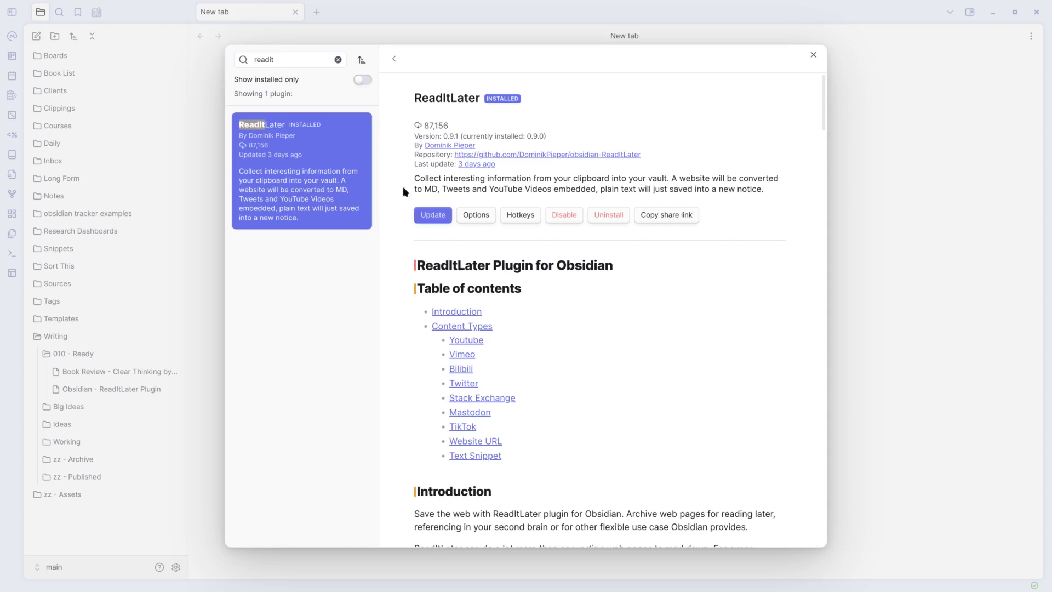
# Review ReadItLater's options: Inbox directory Clippings, Assets directory zz - Assets, delimiter left at New Line.
pyautogui.click(463, 216)
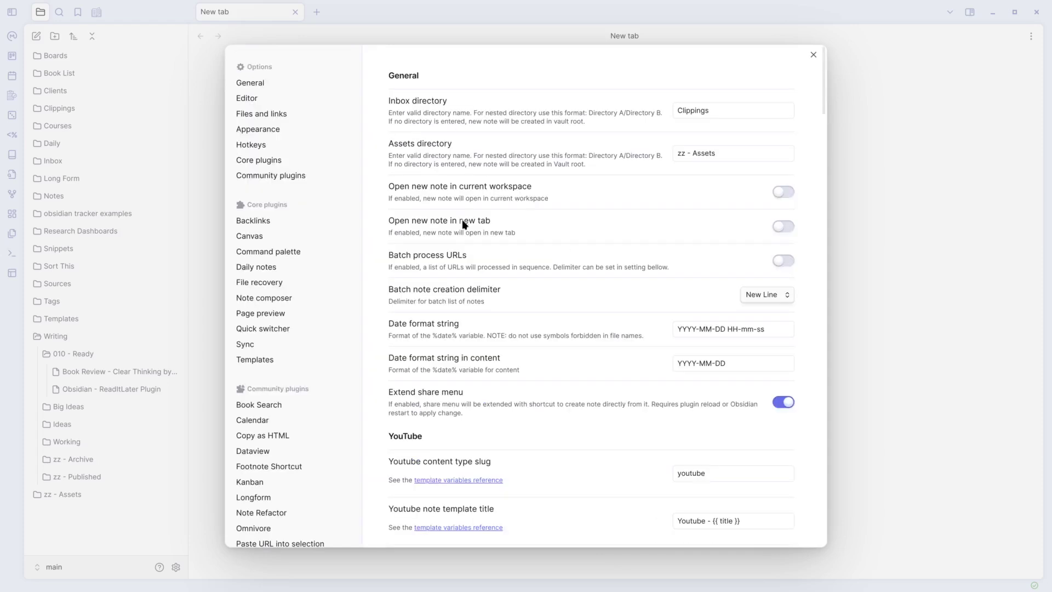
pyautogui.moveTo(735, 110); pyautogui.dragTo(654, 115)
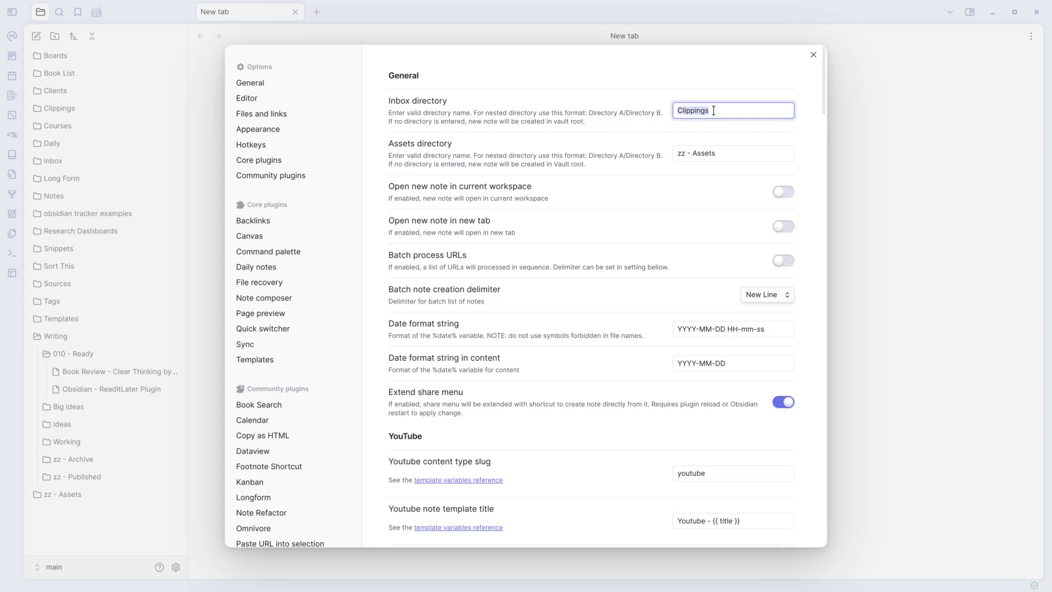
pyautogui.click(714, 154)
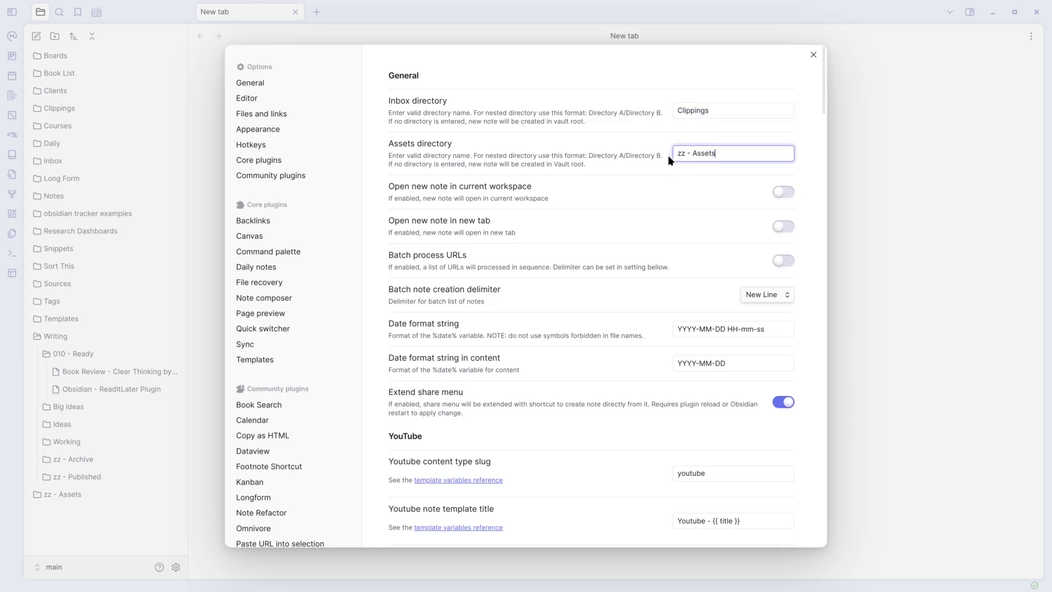
pyautogui.hotkey('ctrl', 'a')
pyautogui.click(765, 298)
pyautogui.click(679, 290)
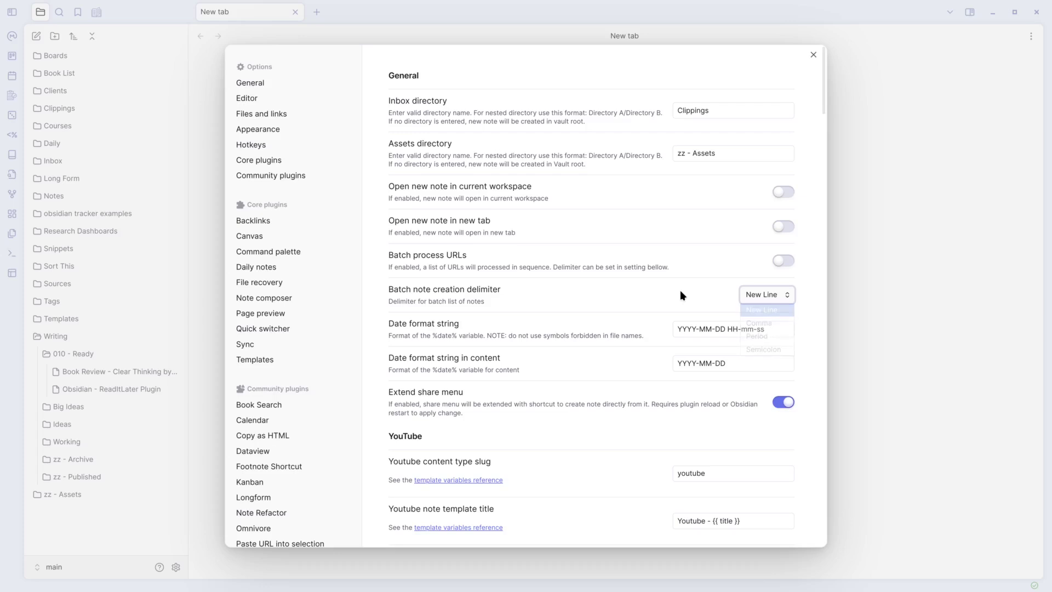
# Scroll through all ReadItLater content-type templates to the bottom, then close Settings.
pyautogui.scroll(-1, 571, 336)
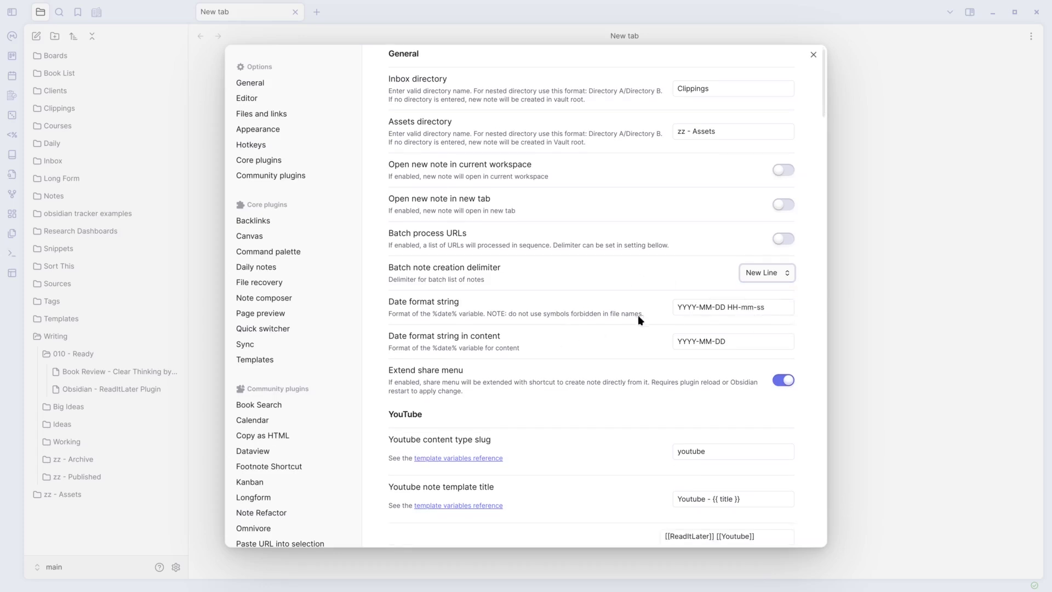
pyautogui.scroll(-3, 498, 397)
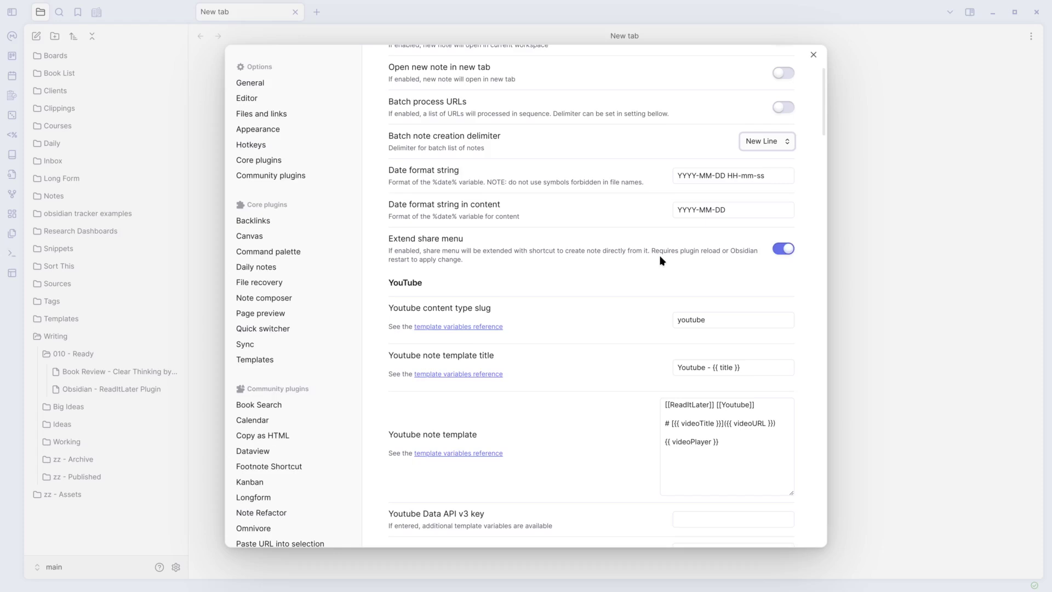
pyautogui.scroll(-3, 618, 285)
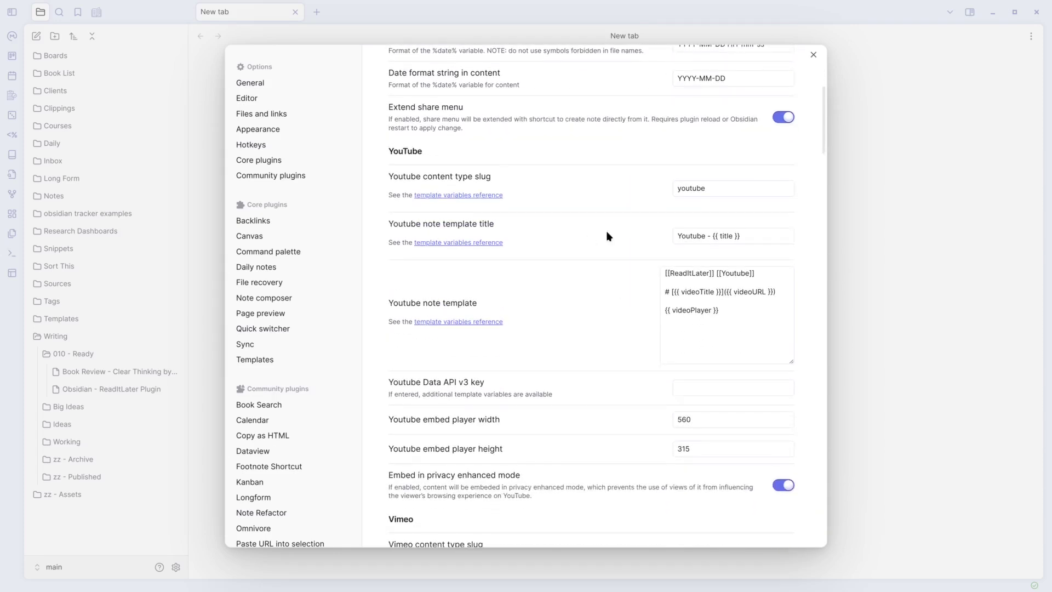
pyautogui.scroll(-1, 595, 291)
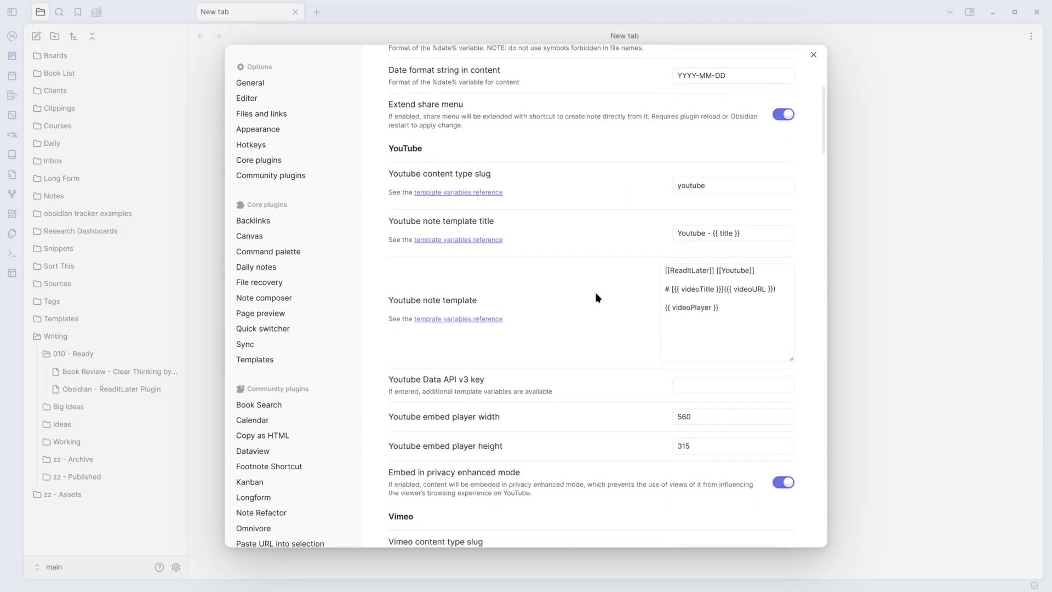
pyautogui.scroll(-2, 643, 360)
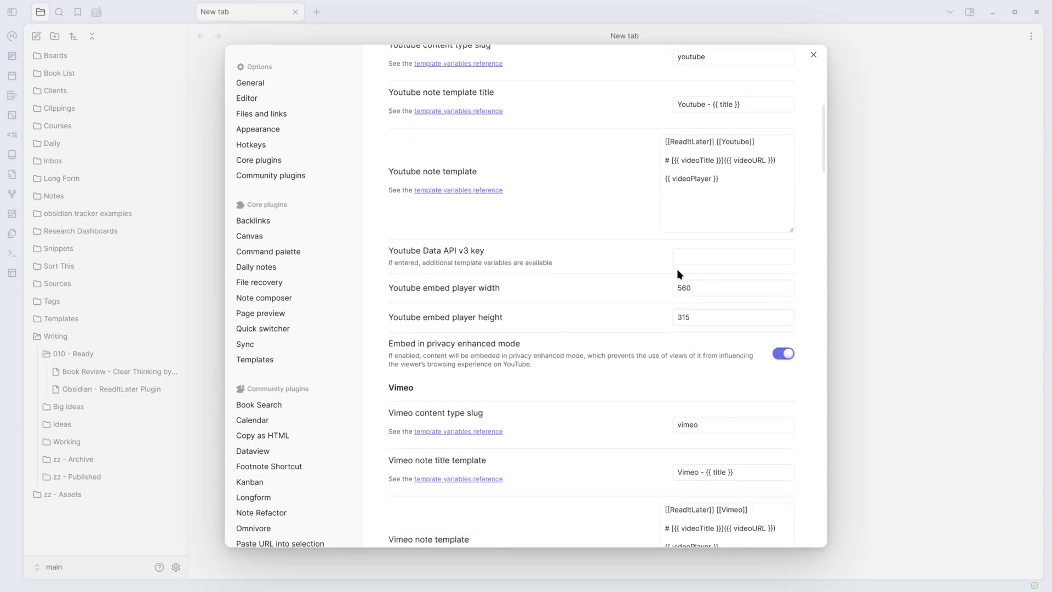
pyautogui.scroll(-4, 505, 334)
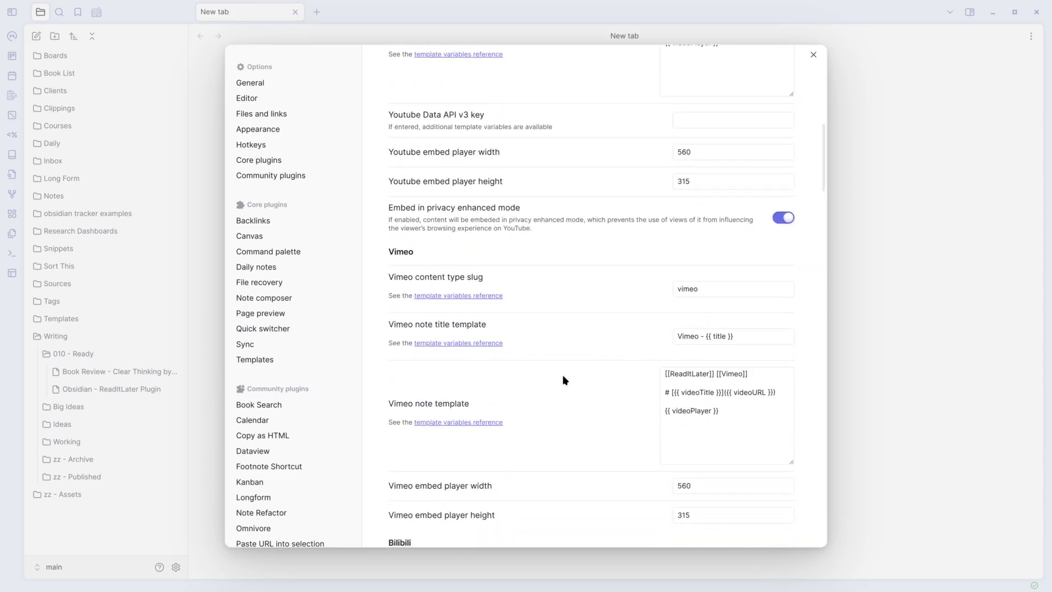
pyautogui.scroll(-5, 573, 379)
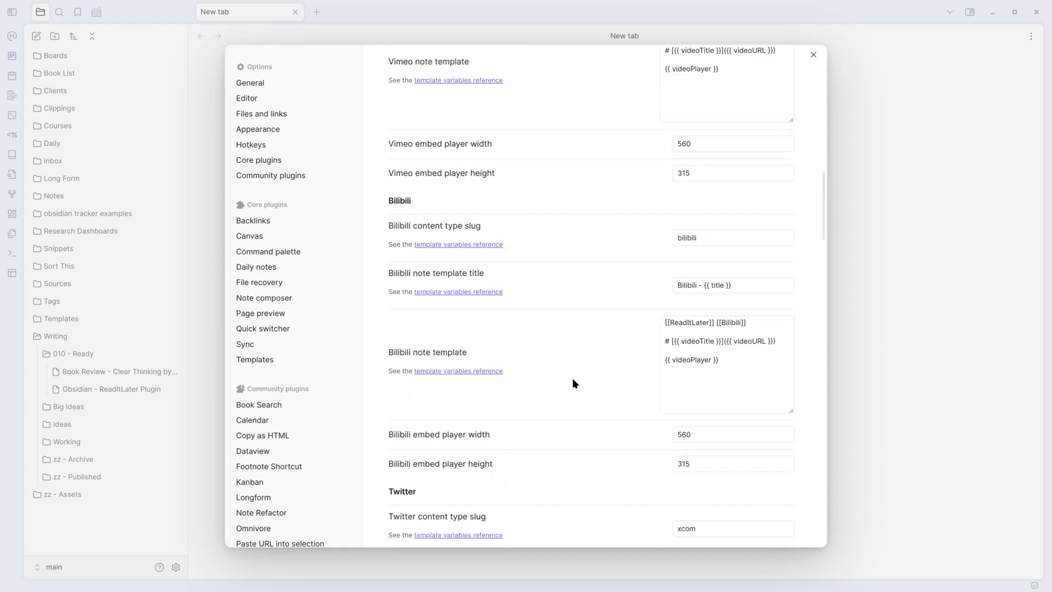
pyautogui.scroll(-7, 573, 380)
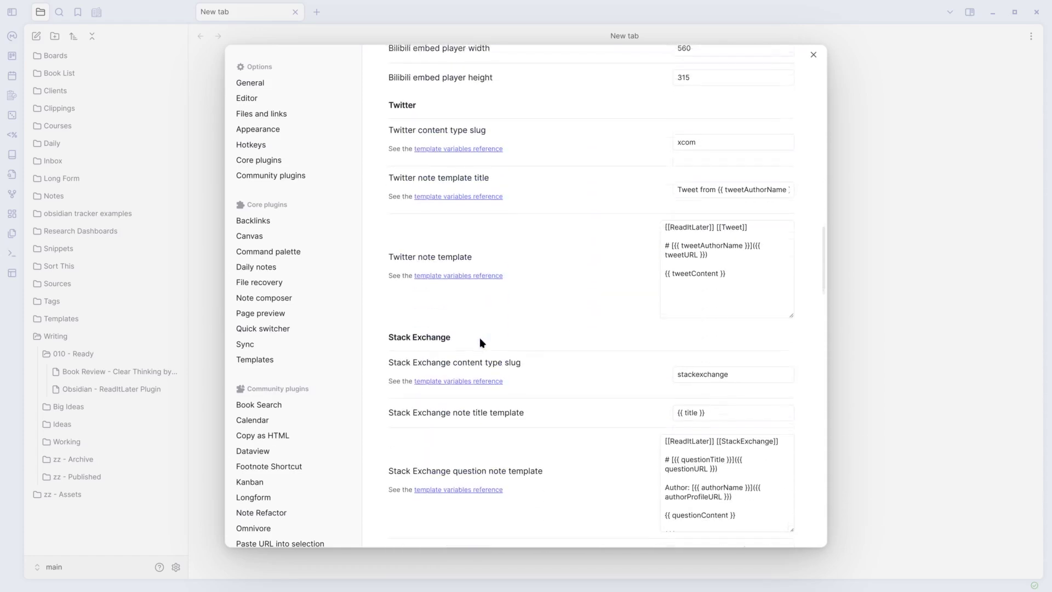
pyautogui.scroll(-5, 566, 345)
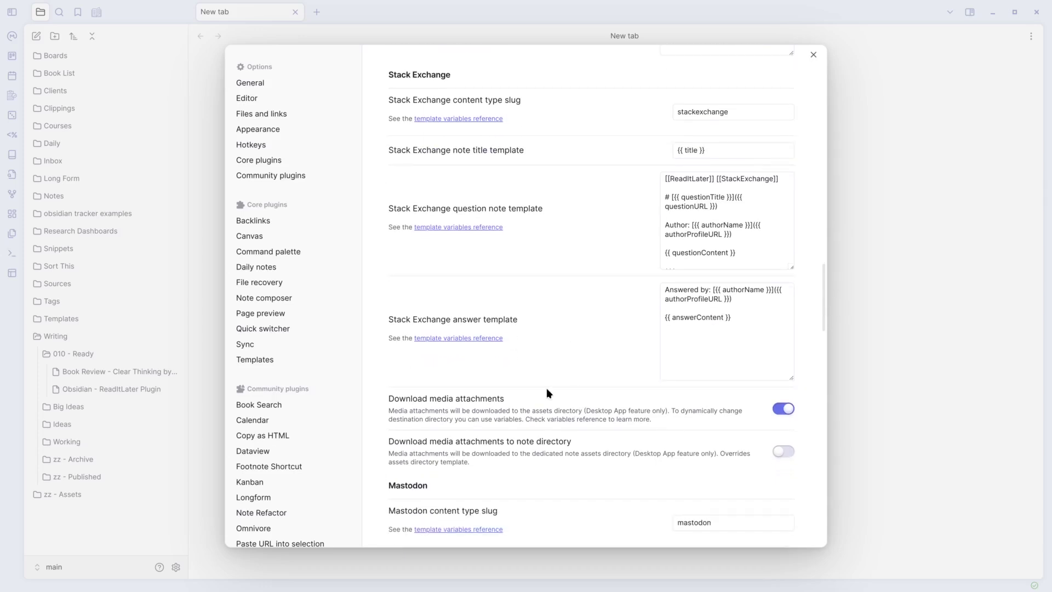
pyautogui.scroll(-1, 570, 412)
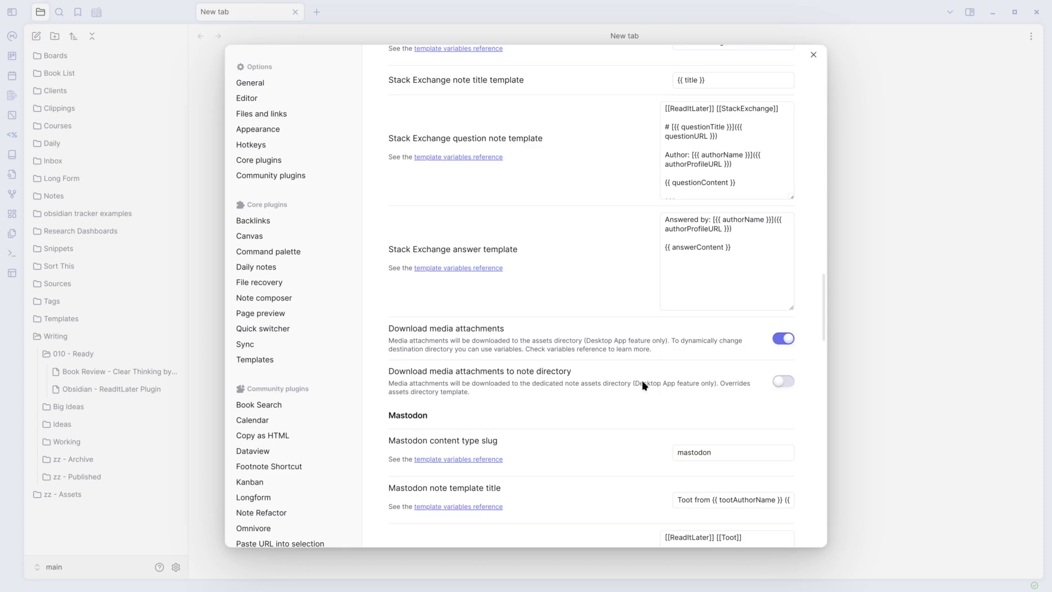
pyautogui.scroll(-2, 598, 386)
pyautogui.scroll(-3, 566, 362)
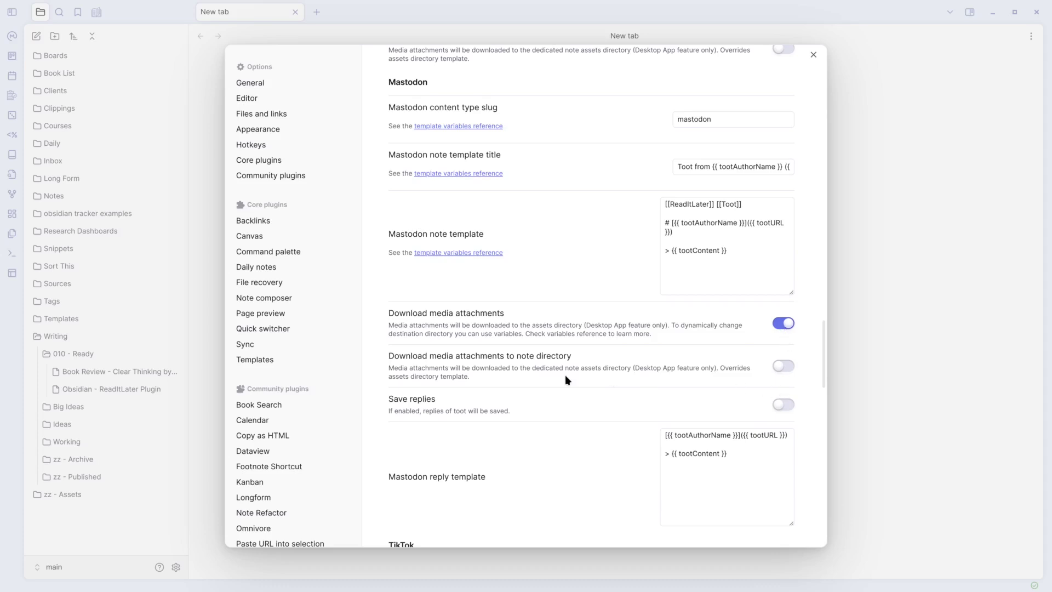
pyautogui.scroll(-8, 565, 379)
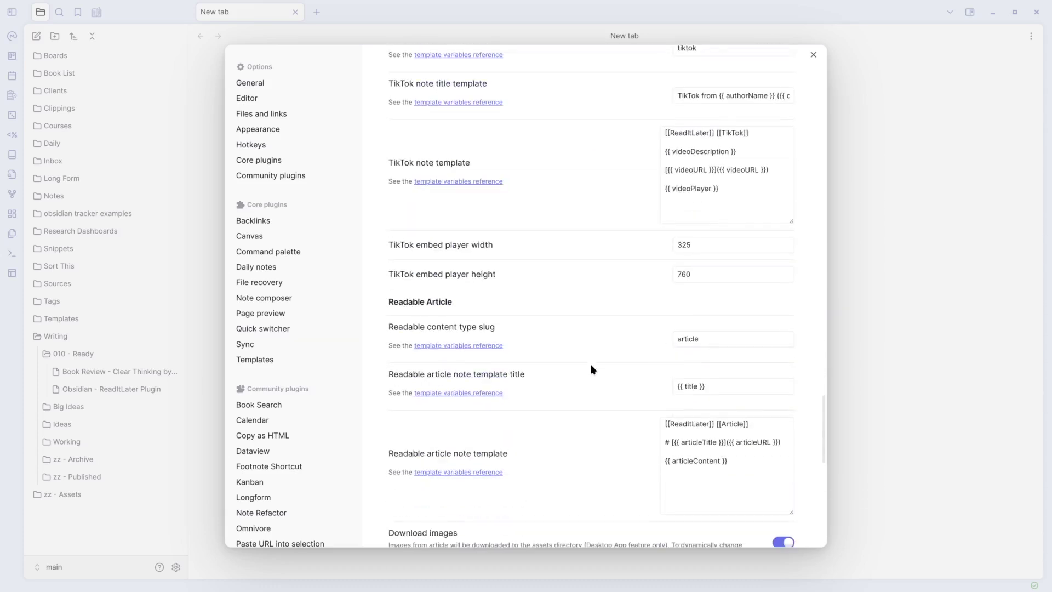
pyautogui.scroll(-10, 590, 364)
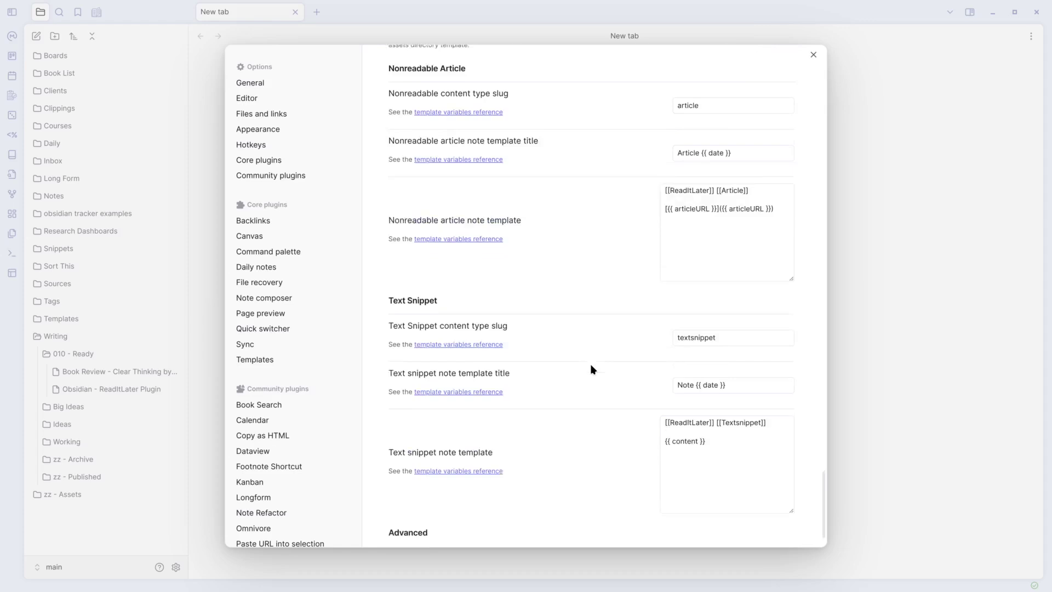
pyautogui.scroll(-1, 590, 364)
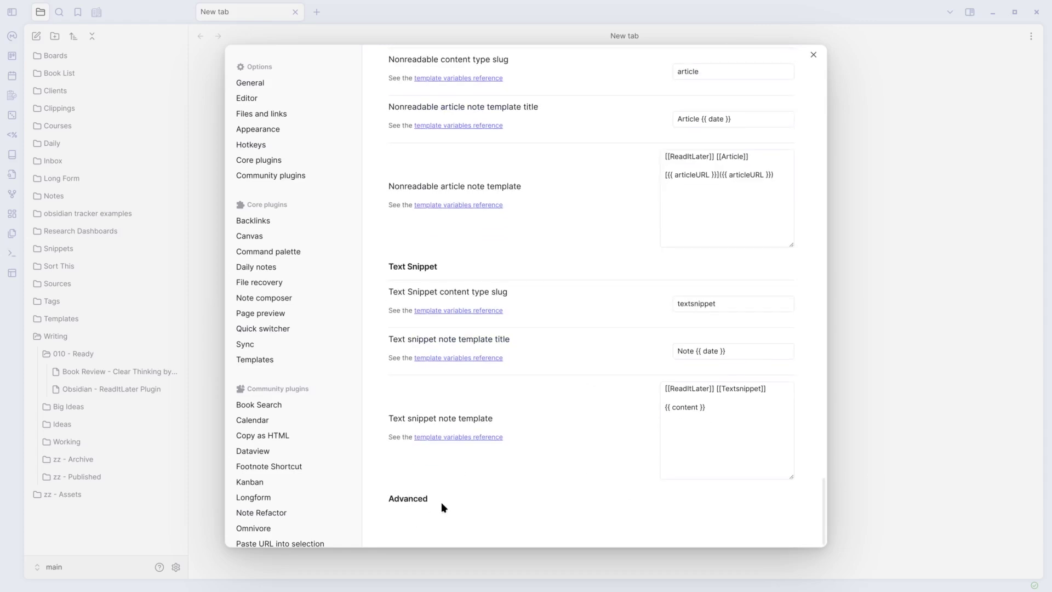
pyautogui.click(813, 56)
# In the browser, open the Helix Text Editor: A Review YouTube tab and copy its URL.
pyautogui.hotkey('alt', 'Tab')
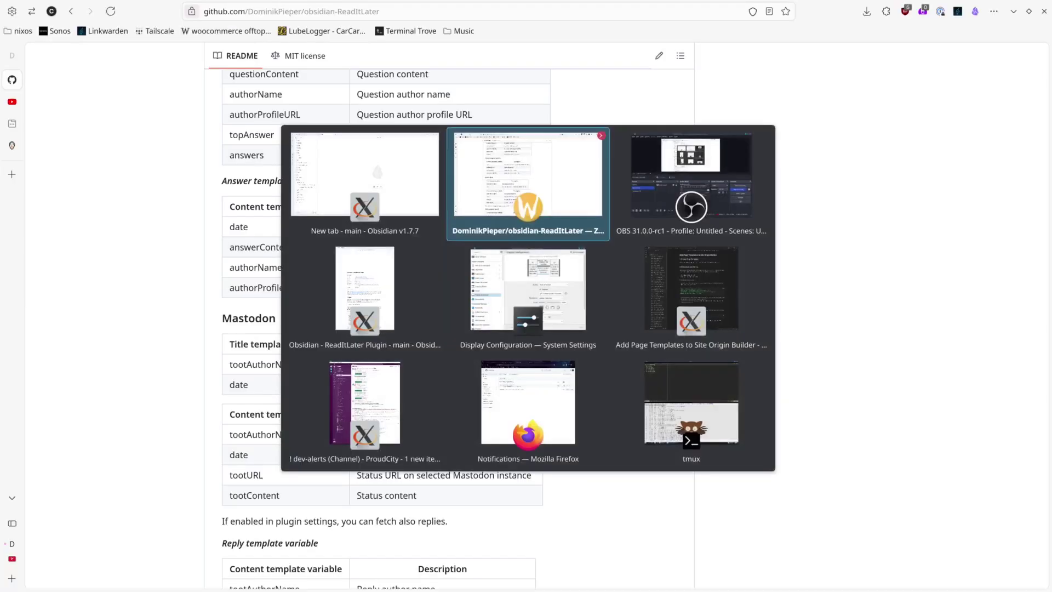
pyautogui.moveTo(5, 104)
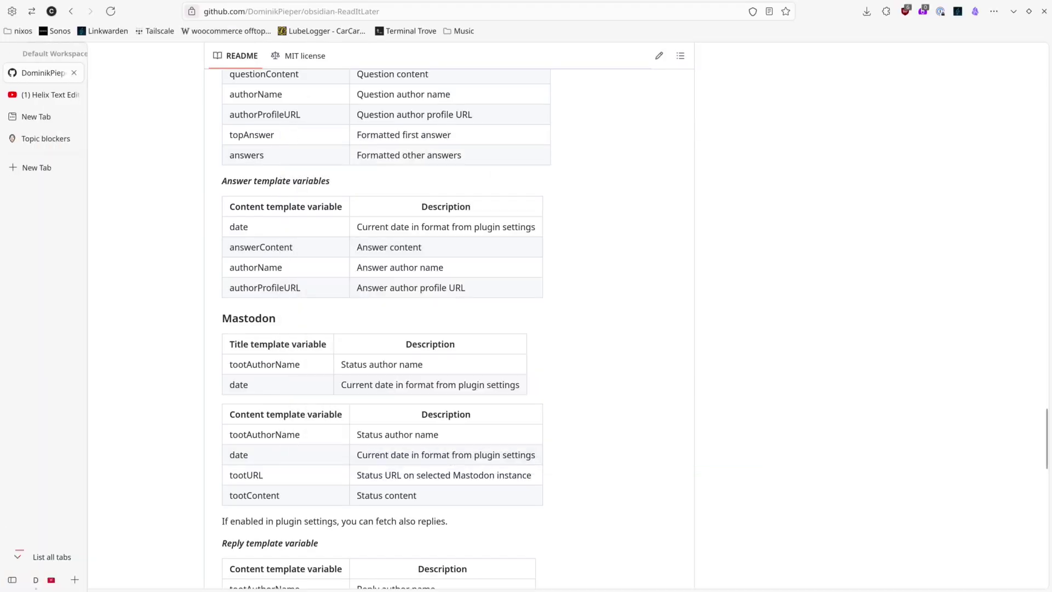
pyautogui.click(58, 93)
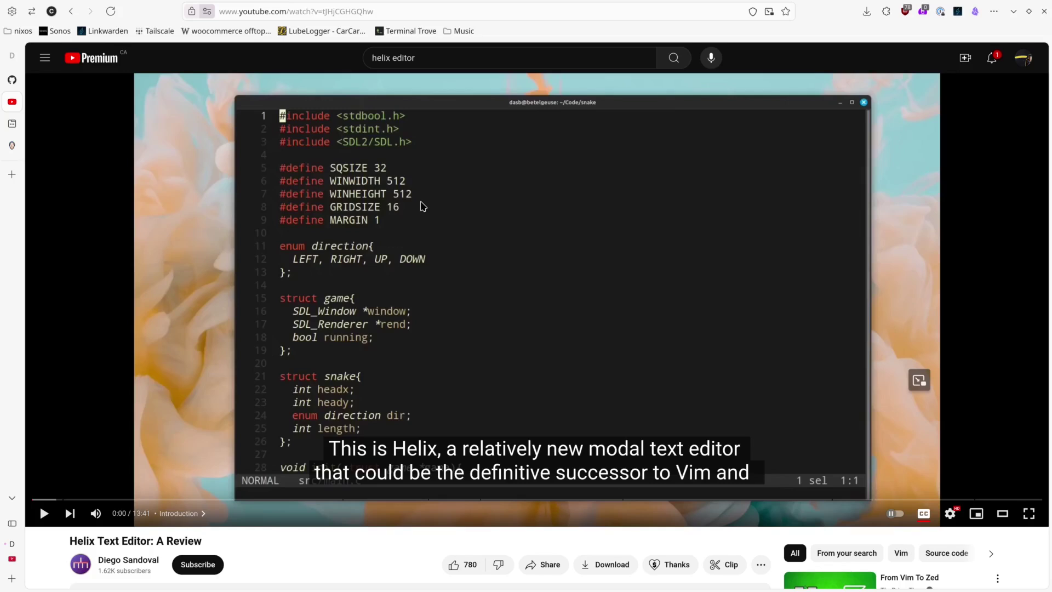
pyautogui.hotkey('ctrl', 'shift', 'c')
# In Obsidian, run 'ReadItLater: Save clipboard' from the command palette to clip the YouTube link.
pyautogui.hotkey('alt', 'Tab')
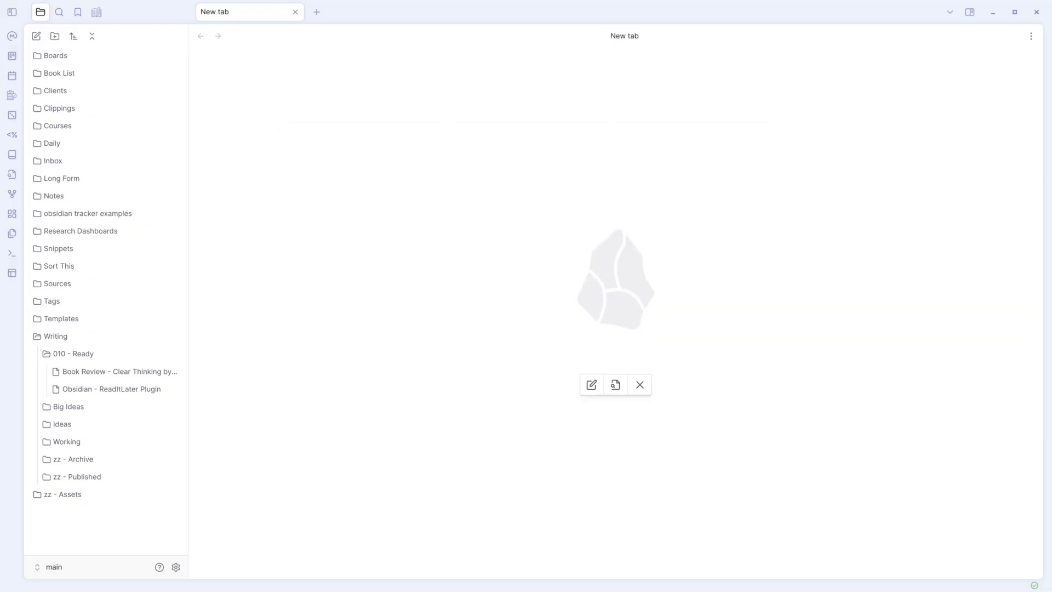
pyautogui.hotkey('ctrl', 'p')
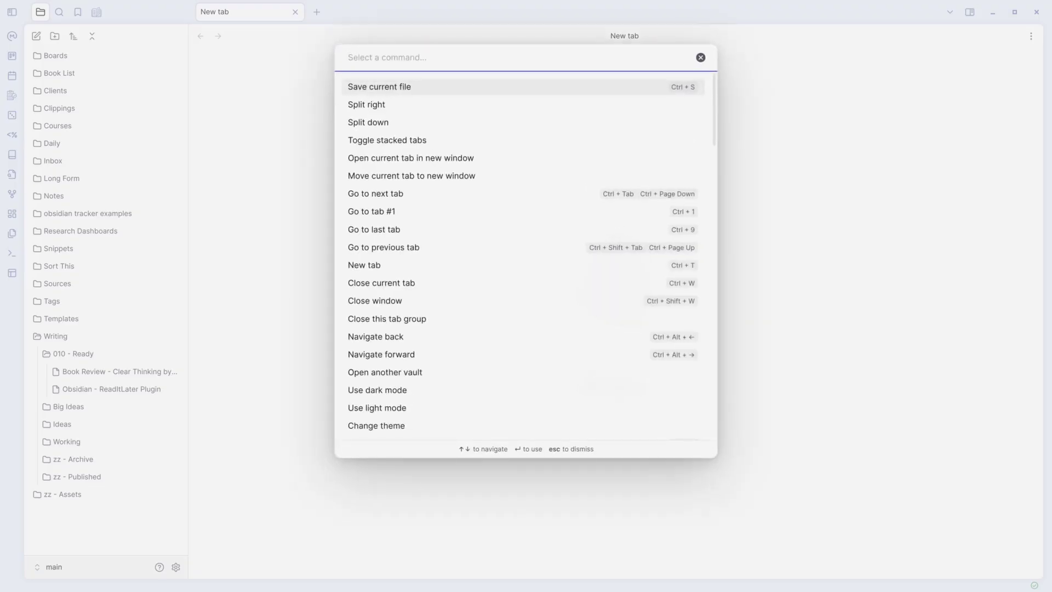
pyautogui.write('read')
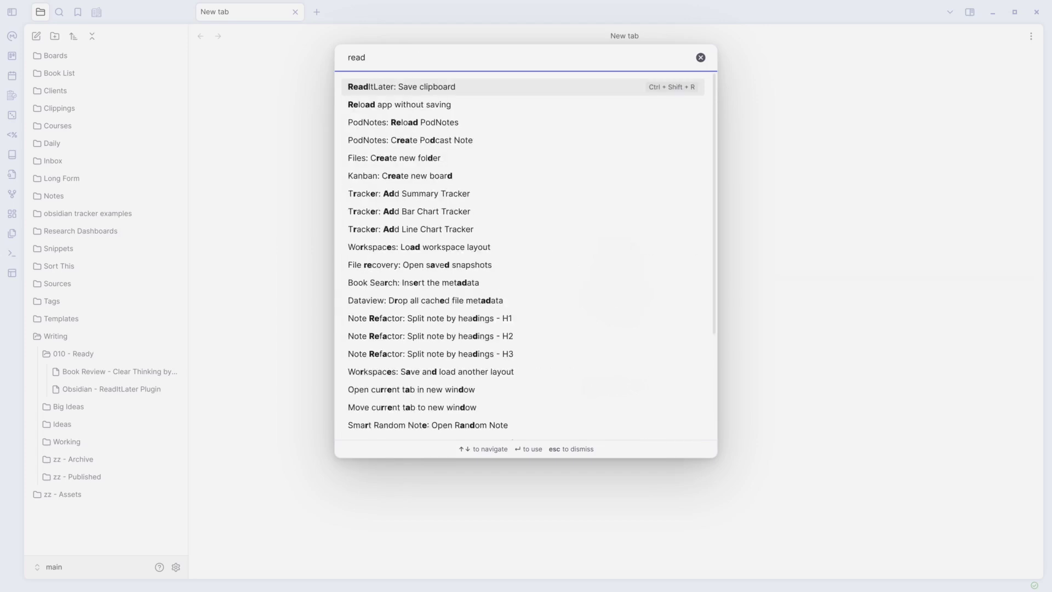
pyautogui.press('Return')
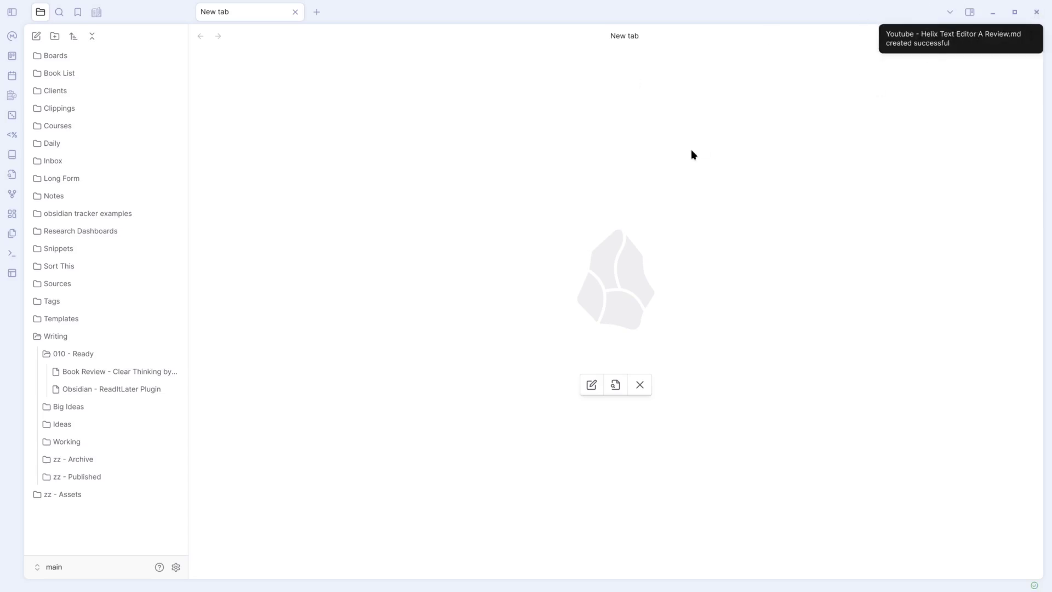
# Open the 'Youtube - Helix Text Editor A Review' note through the quick switcher.
pyautogui.hotkey('ctrl', 'o')
pyautogui.write('hel')
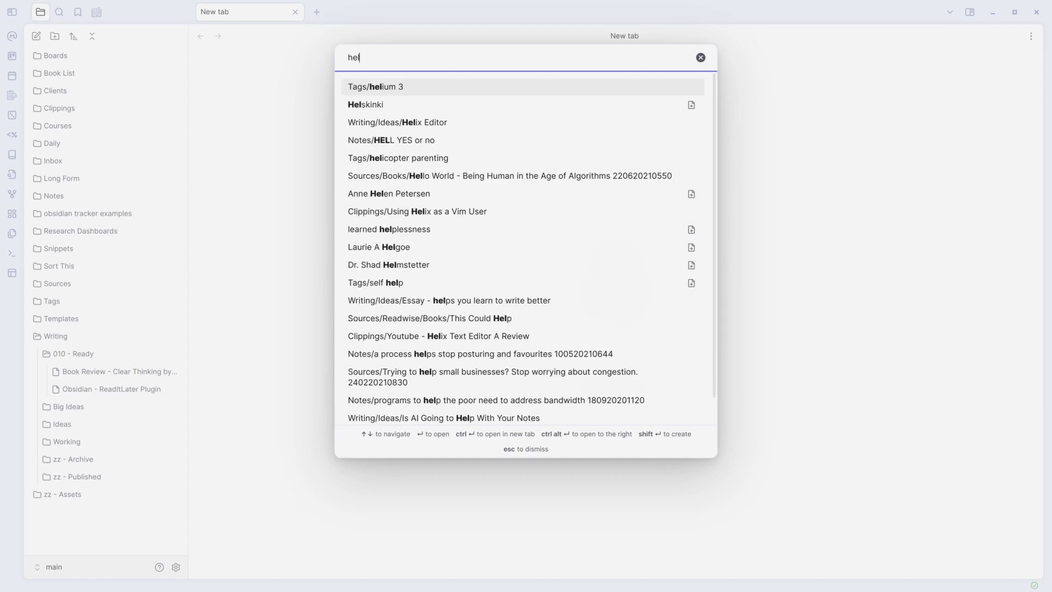
pyautogui.write('ix te')
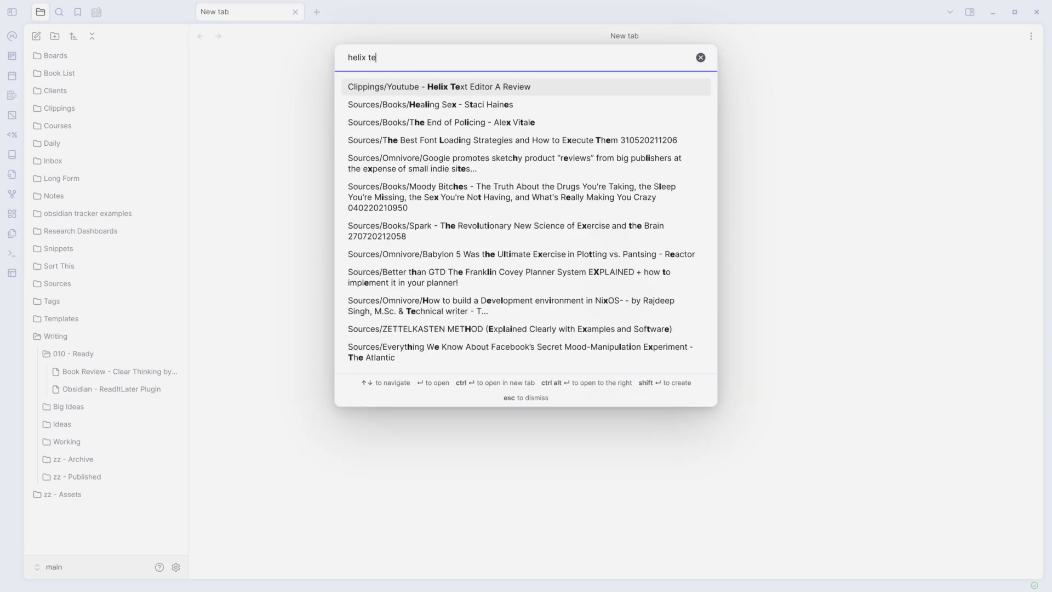
pyautogui.press('Return')
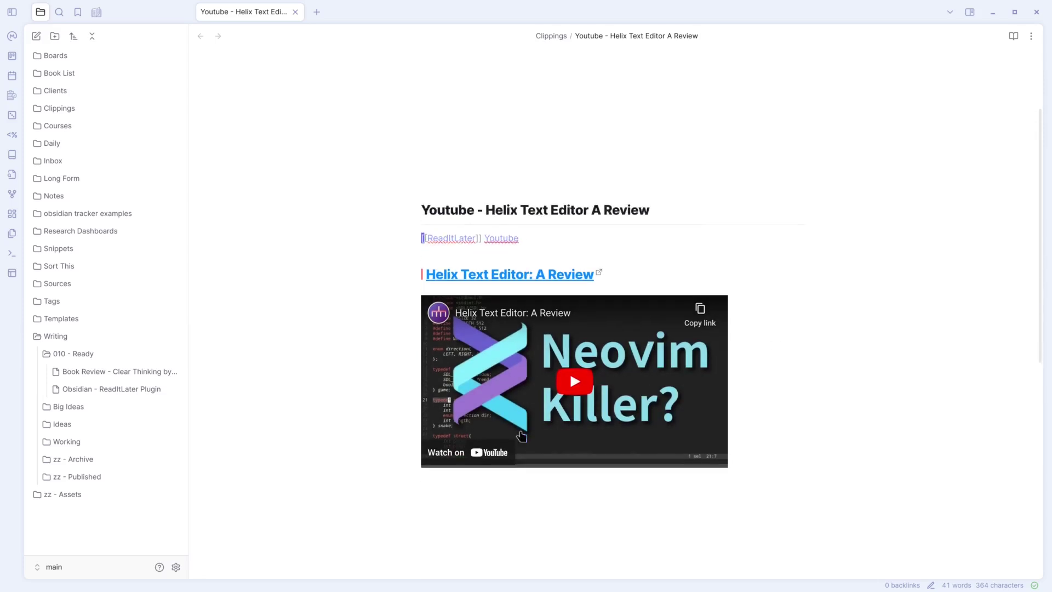
# Expand the Clippings folder in the file explorer and scroll through its clipped notes.
pyautogui.scroll(-1, 521, 436)
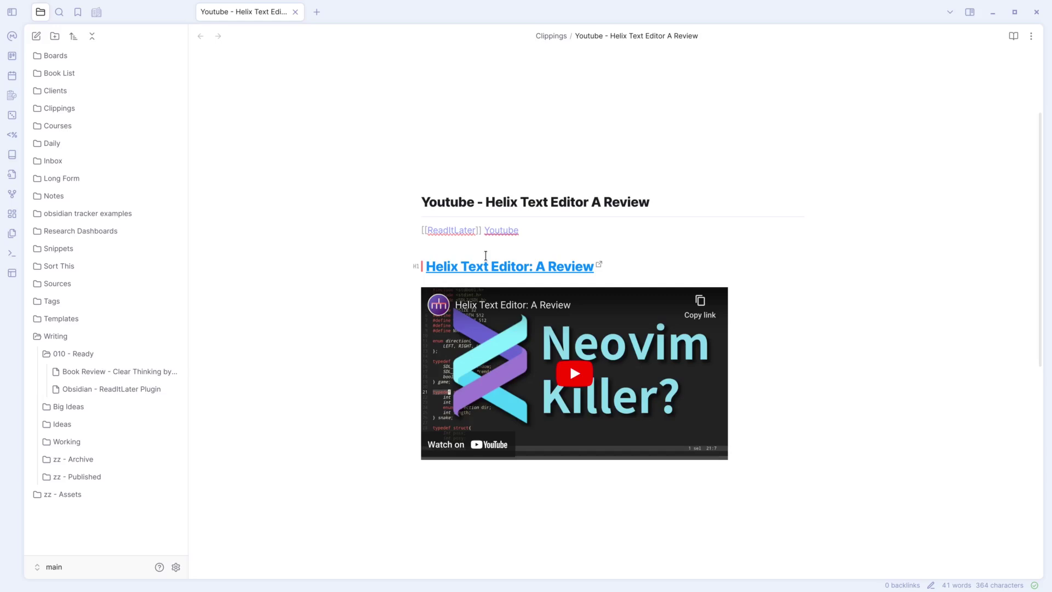
pyautogui.click(49, 109)
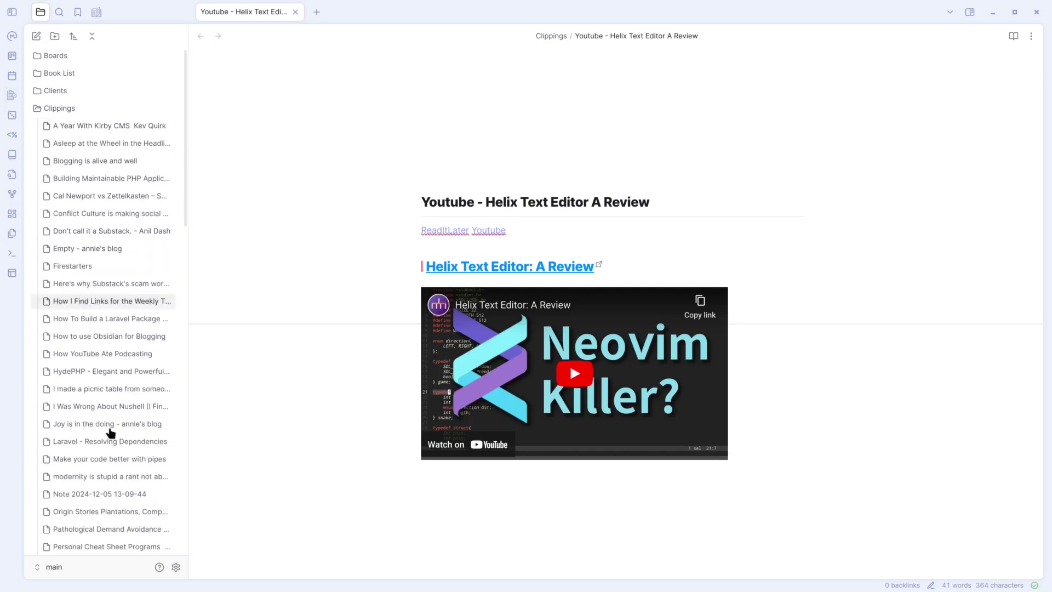
pyautogui.scroll(-5, 68, 469)
pyautogui.scroll(-3, 88, 434)
pyautogui.scroll(3, 87, 435)
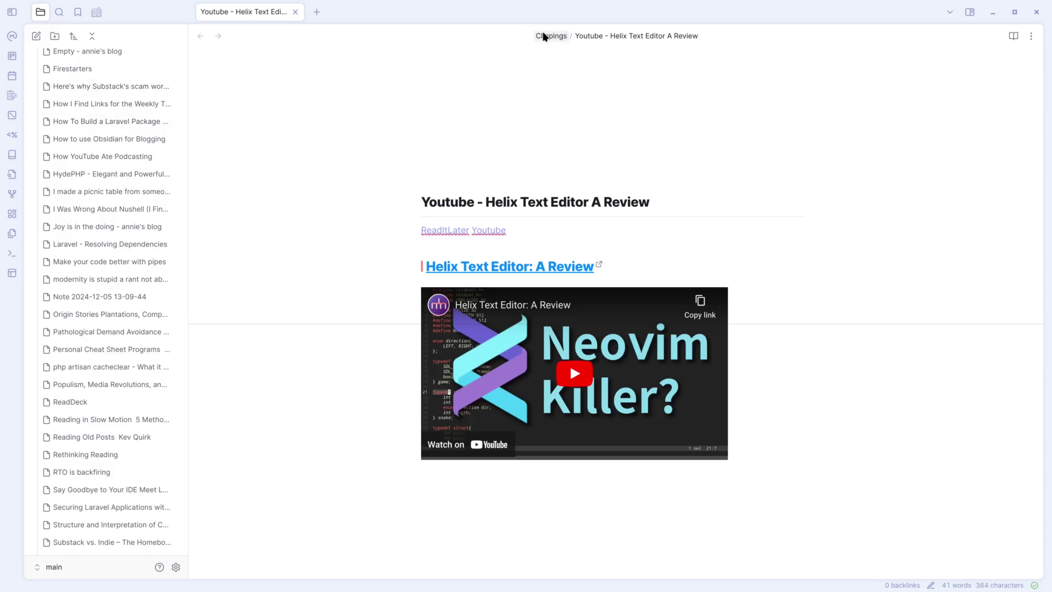
pyautogui.scroll(2, 51, 198)
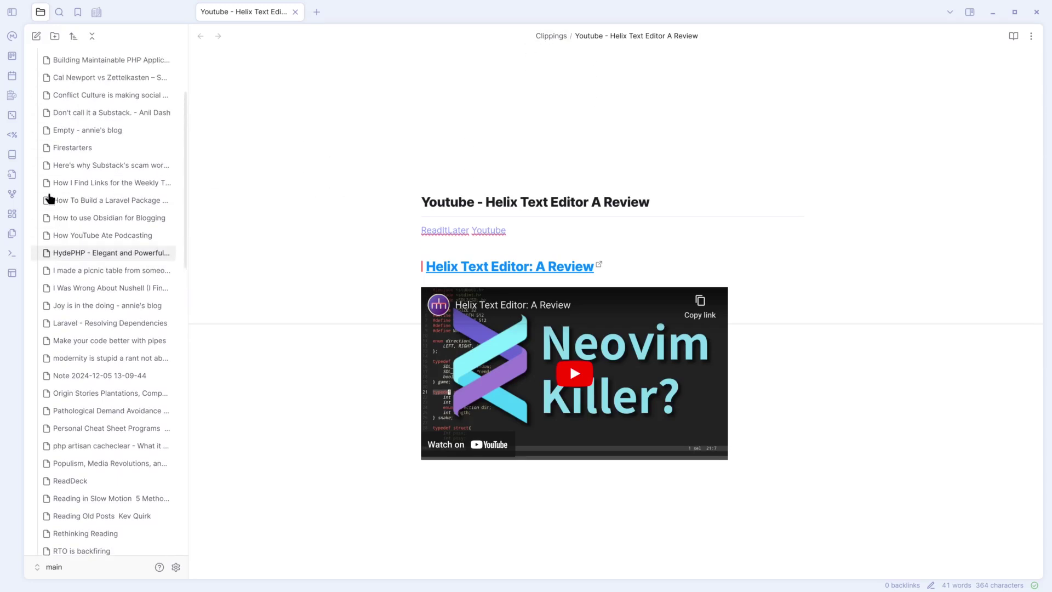
pyautogui.scroll(-4, 52, 209)
pyautogui.scroll(-4, 52, 231)
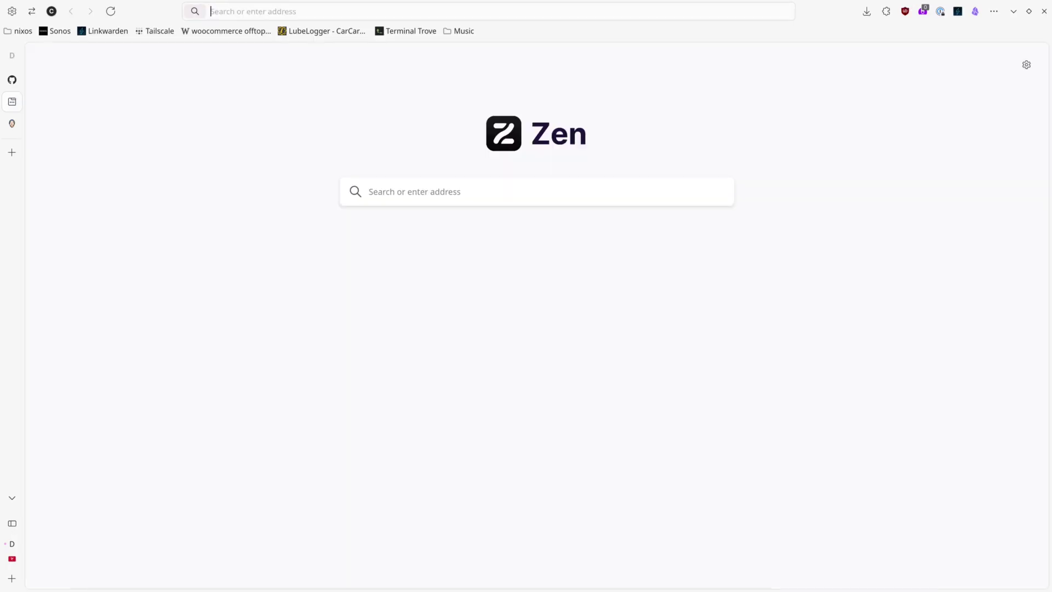
# Copy the Topic blockers post URL and clip it into Obsidian with Ctrl+Alt+R.
pyautogui.hotkey('ctrl', 'w')
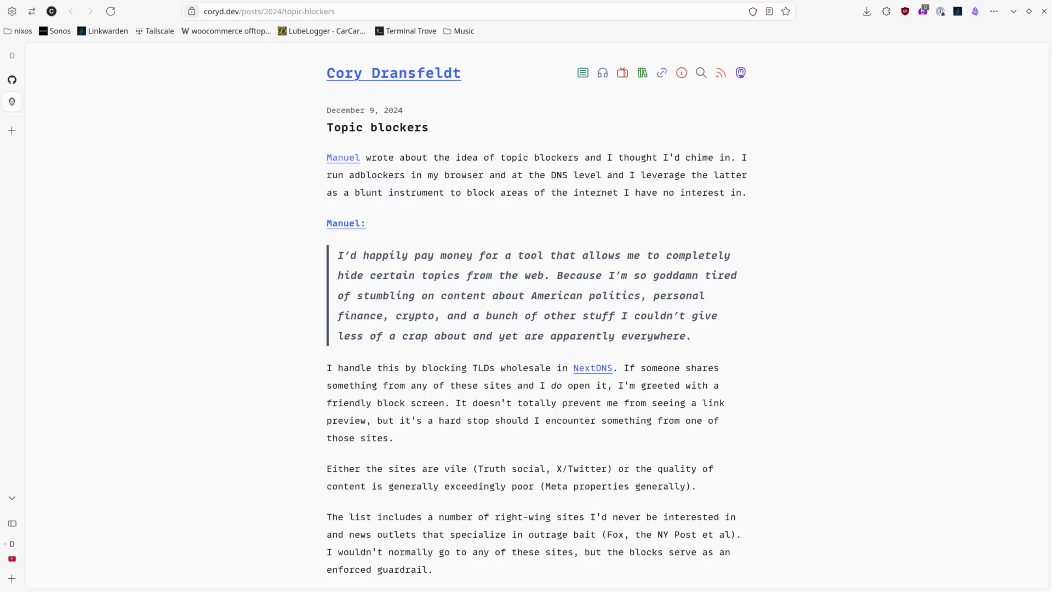
pyautogui.hotkey('ctrl', 'shift', 'c')
pyautogui.hotkey('alt', 'Tab')
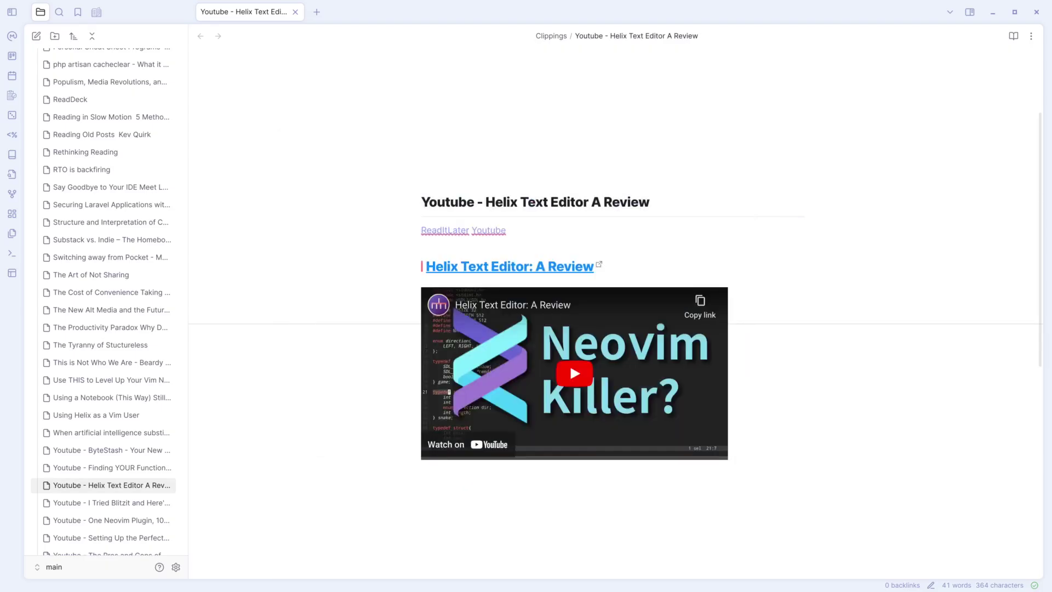
pyautogui.hotkey('ctrl', 'alt', 'r')
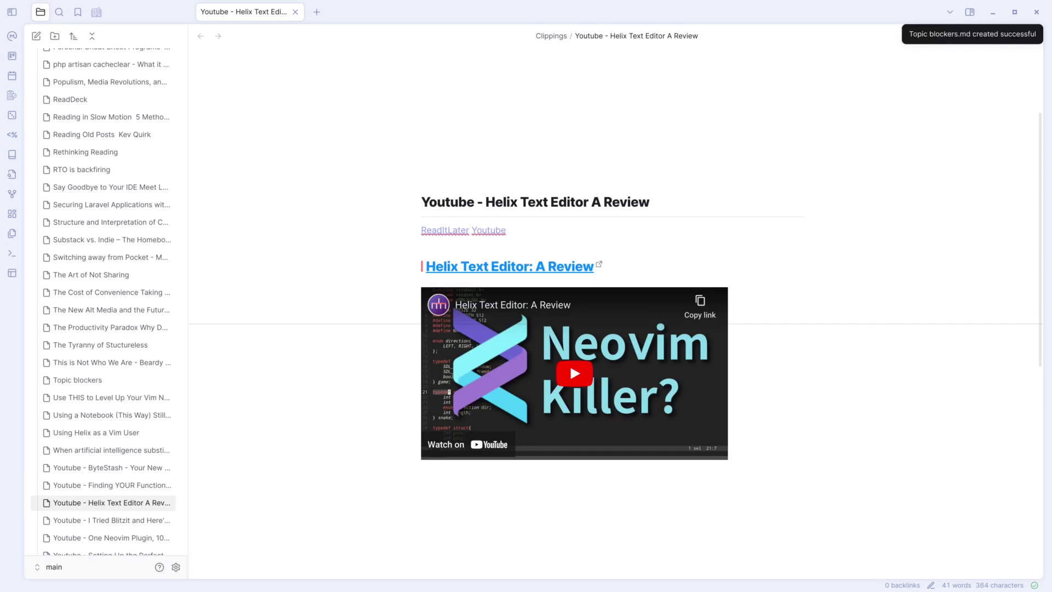
pyautogui.hotkey('ctrl', 'o')
pyautogui.write('topic')
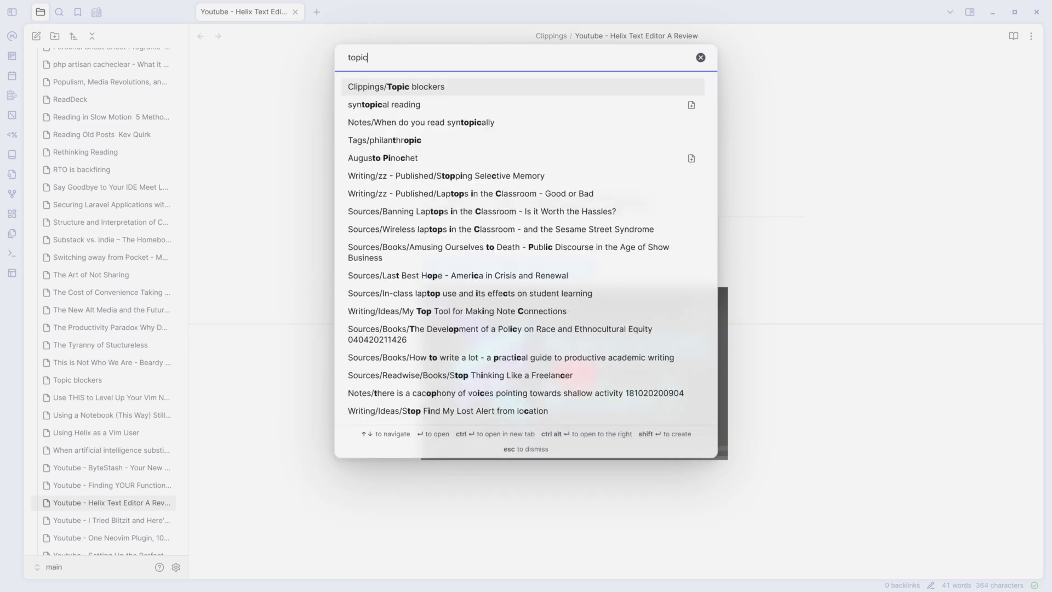
# Open Clippings/Topic blockers and read through the clipped article, briefly glancing at Appearance settings.
pyautogui.press('Return')
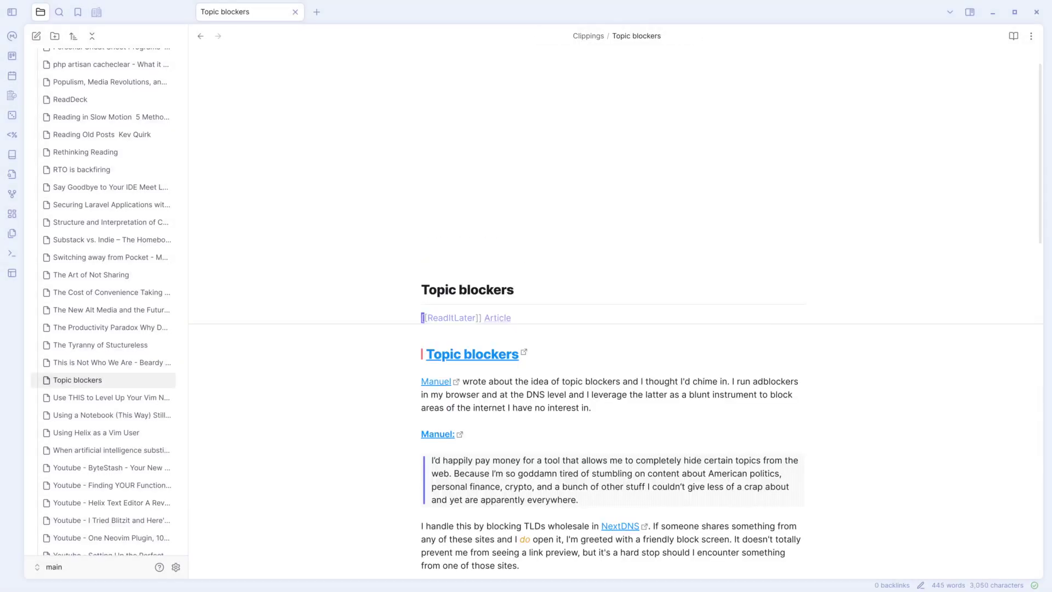
pyautogui.scroll(-3, 615, 399)
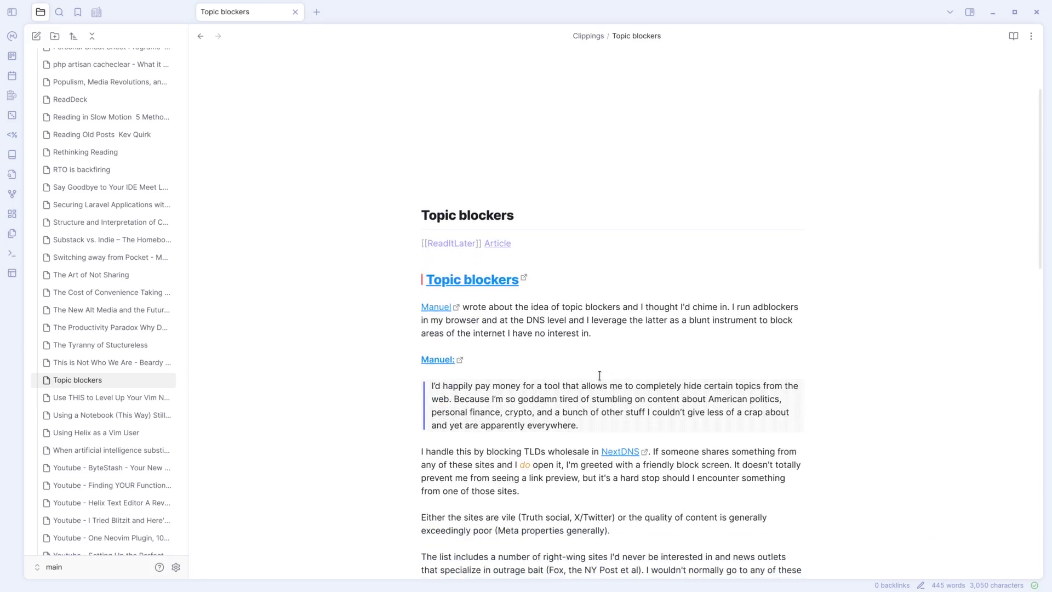
pyautogui.scroll(-2, 599, 375)
pyautogui.scroll(-2, 599, 376)
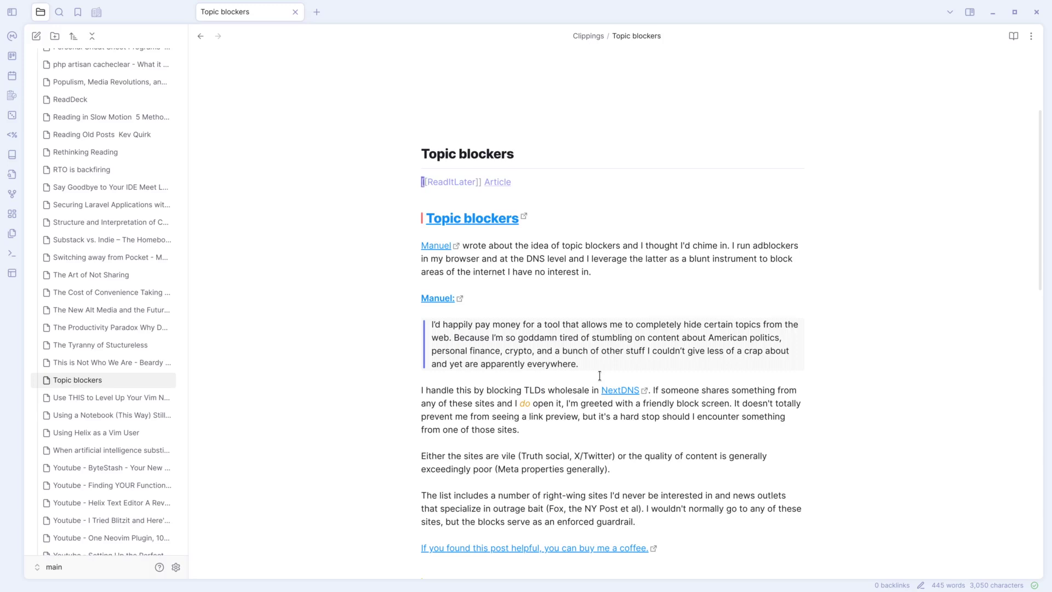
pyautogui.hotkey('ctrl', ',')
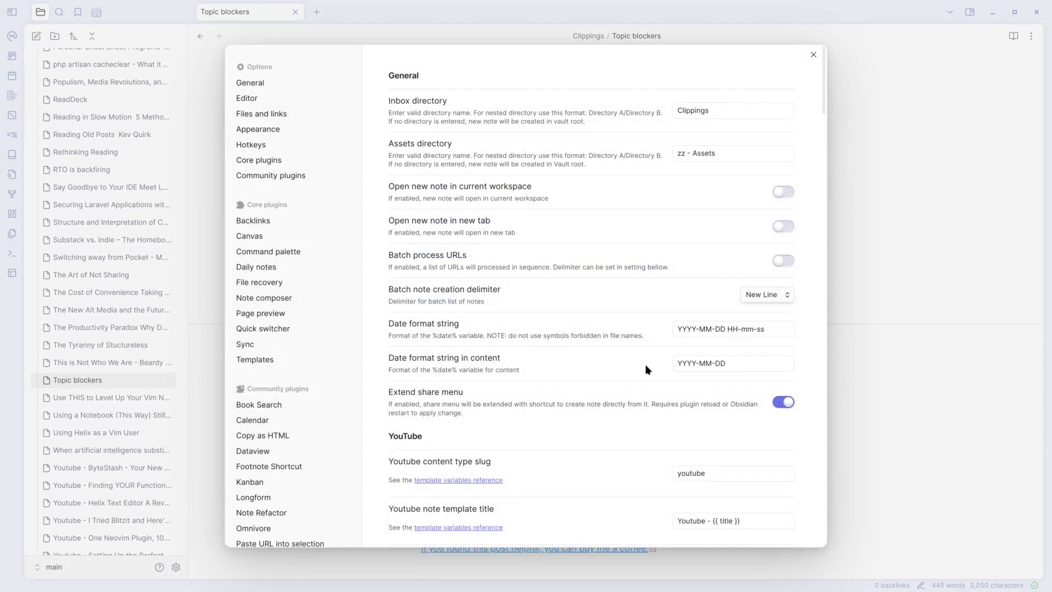
pyautogui.click(256, 132)
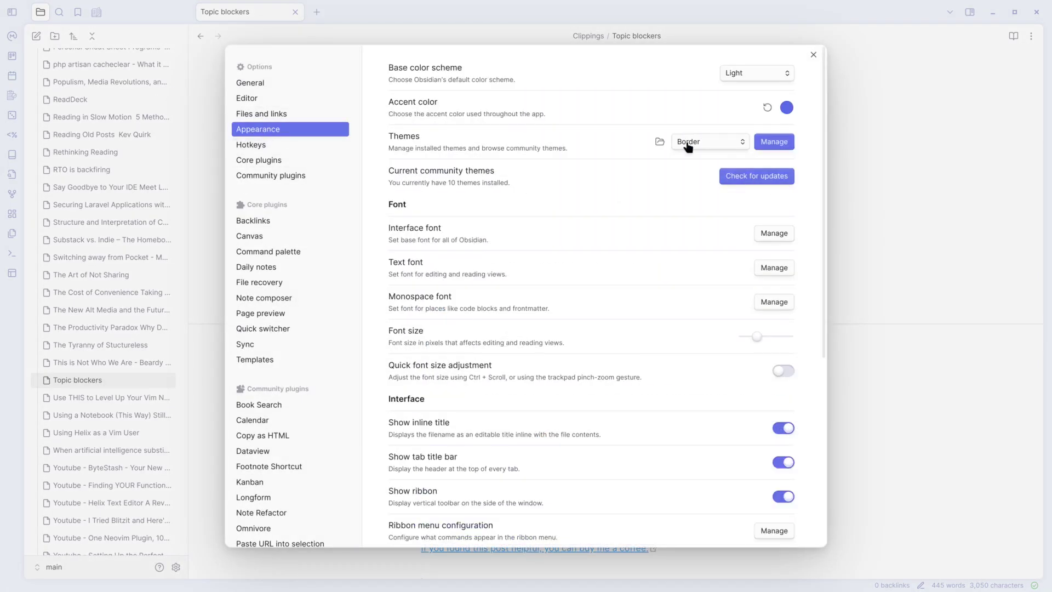
pyautogui.click(813, 54)
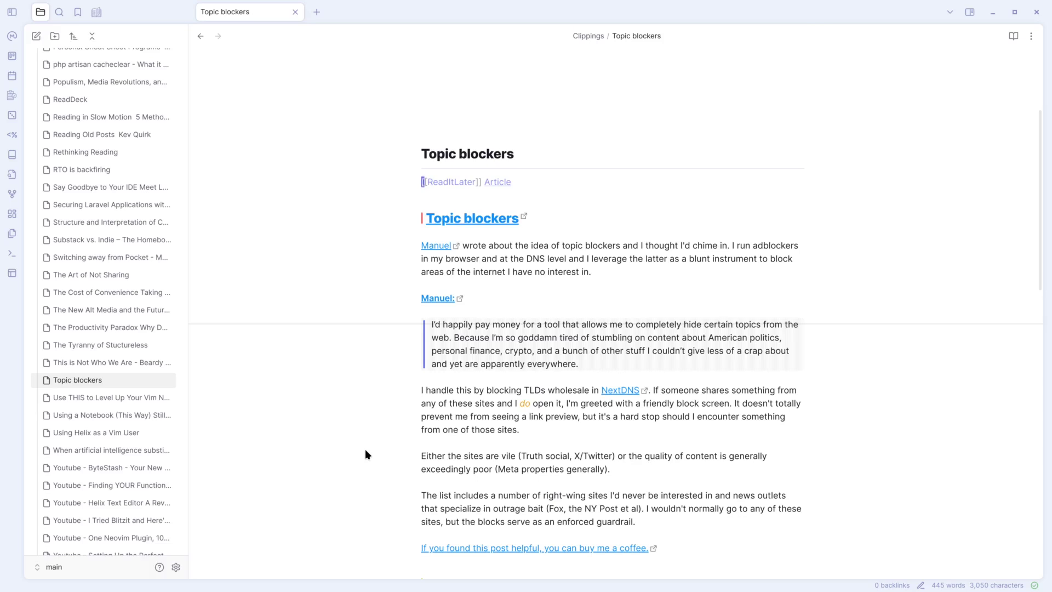
pyautogui.scroll(-3, 377, 451)
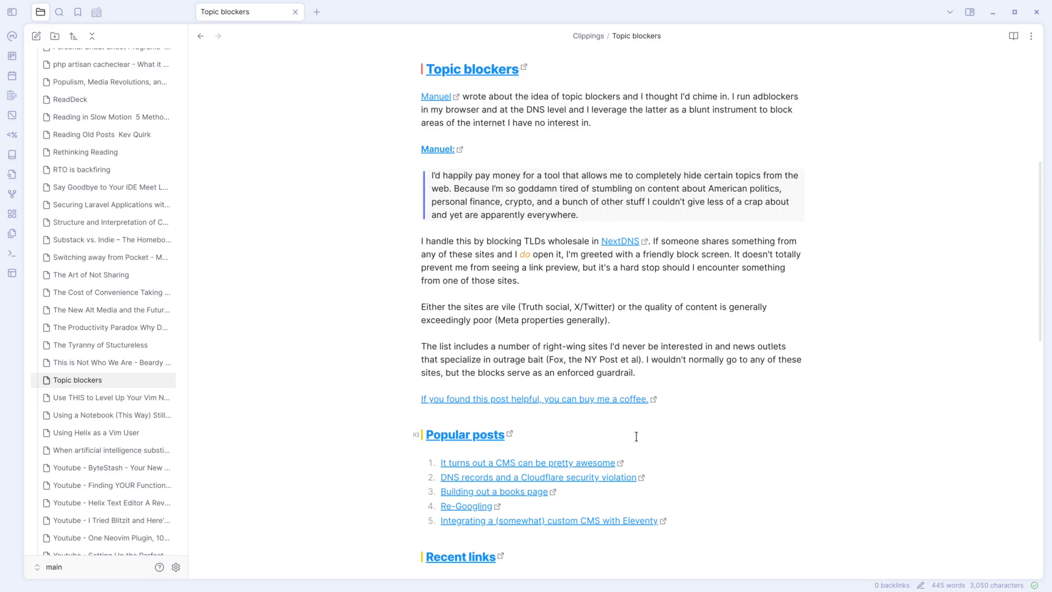
pyautogui.scroll(3, 636, 436)
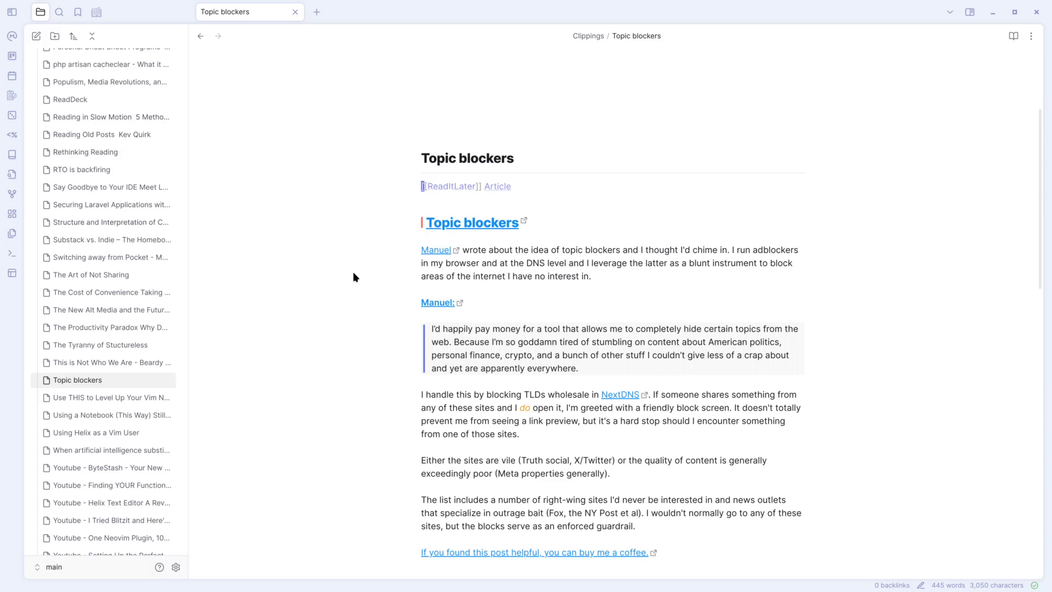
# Add a new '#towatch' line after the video player in ReadItLater's Youtube note template.
pyautogui.hotkey('ctrl', ',')
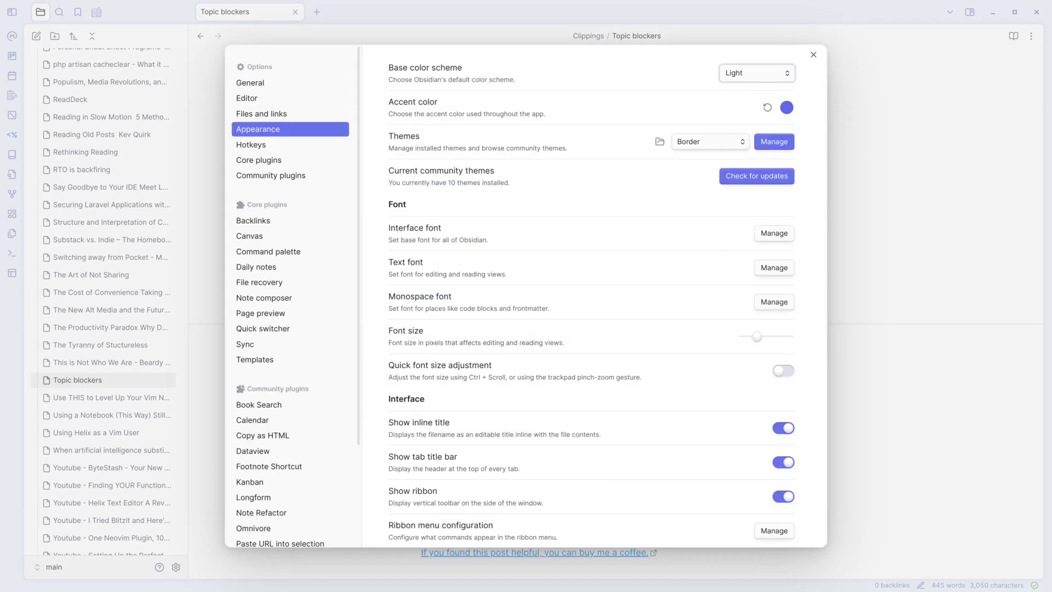
pyautogui.scroll(-5, 270, 416)
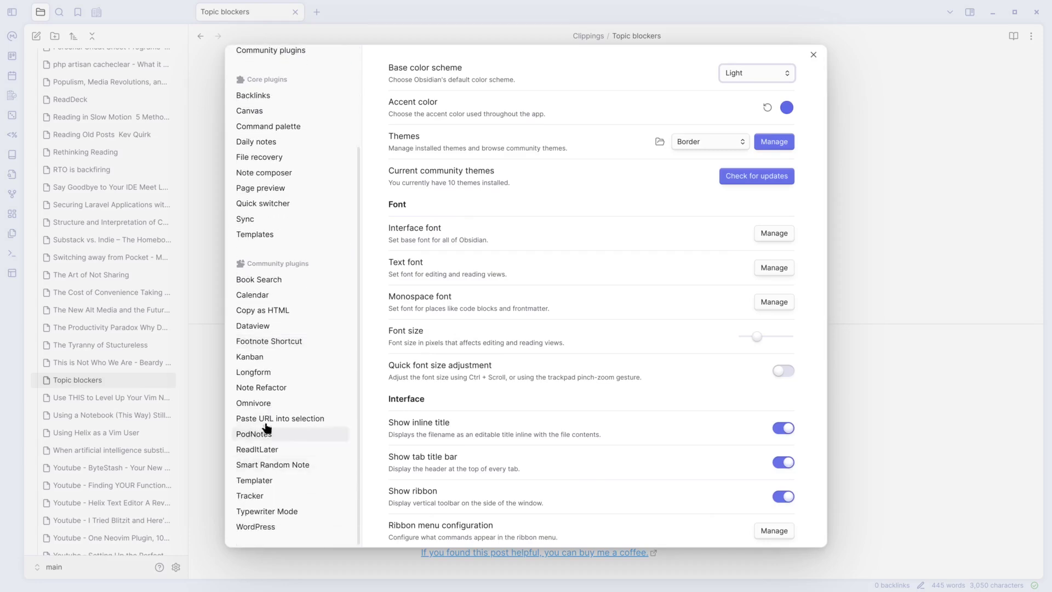
pyautogui.click(264, 448)
pyautogui.scroll(-3, 552, 466)
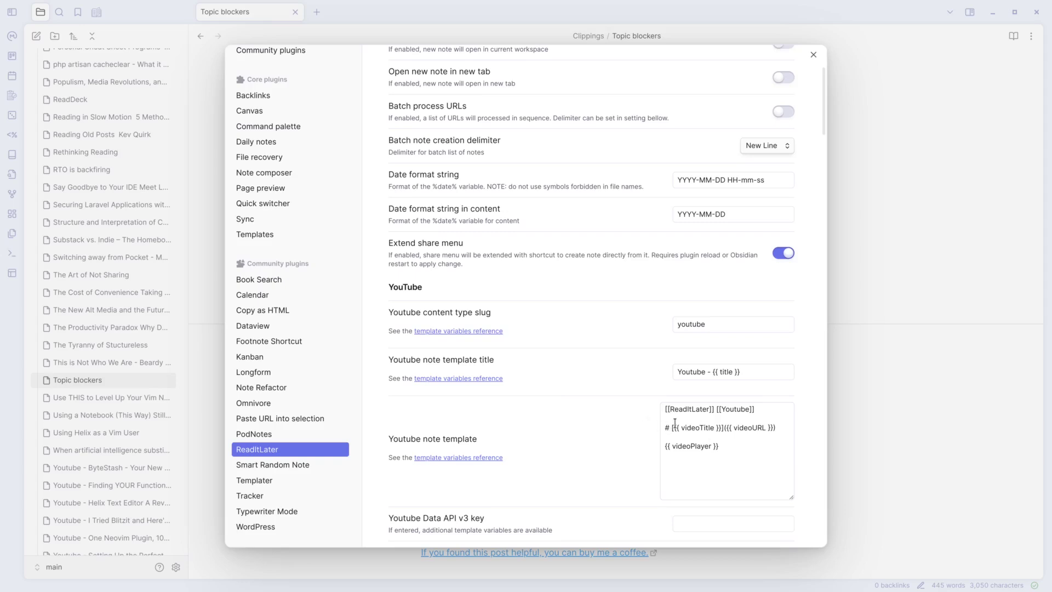
pyautogui.click(731, 446)
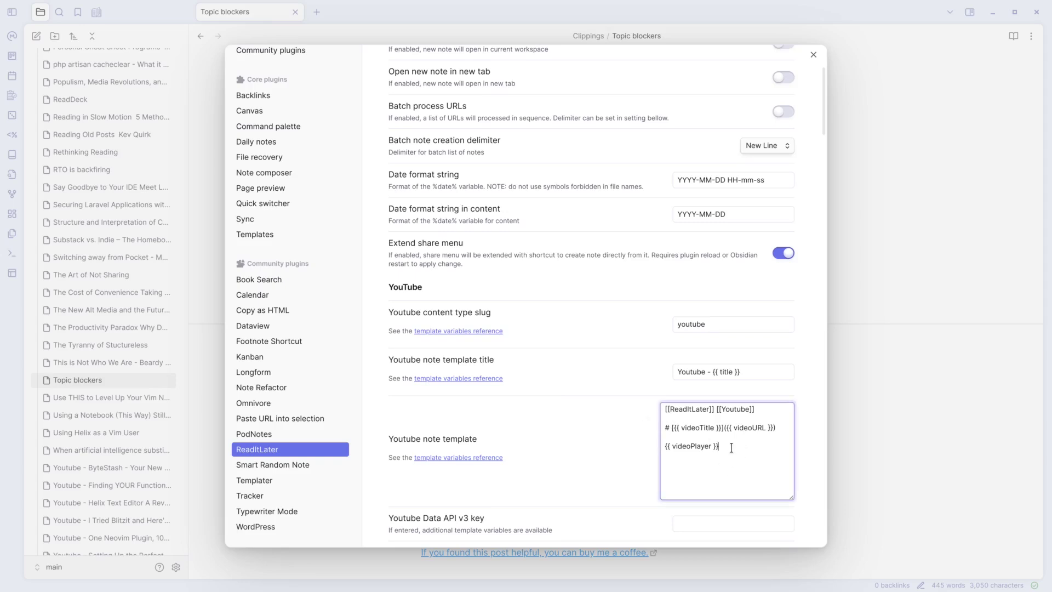
pyautogui.press('Return')
pyautogui.press('Return')
pyautogui.write('#towatch')
pyautogui.scroll(-3, 567, 458)
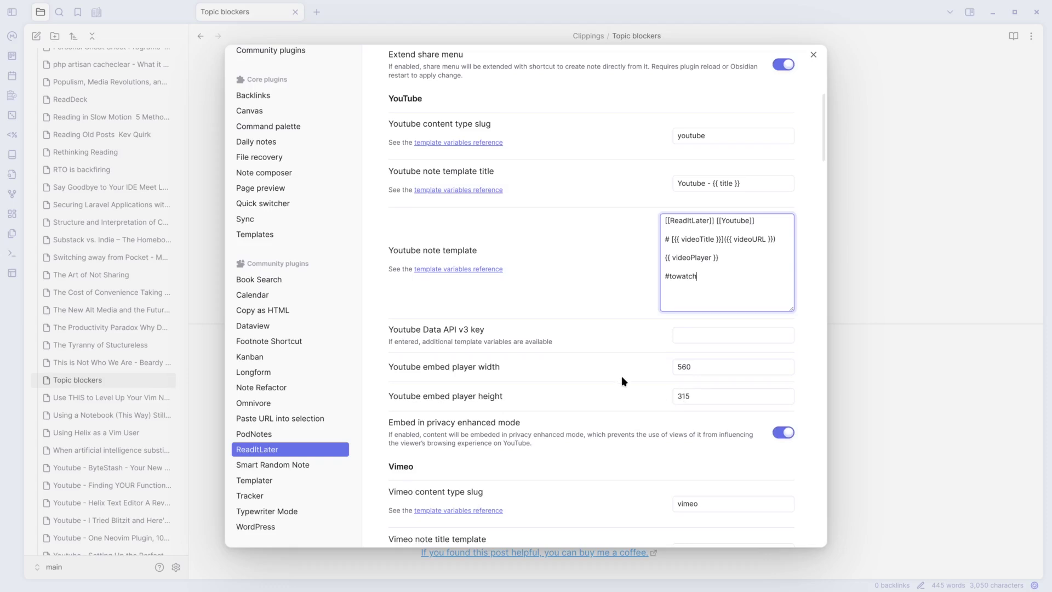
# Scroll down through the remaining ReadItLater templates in the plugin settings.
pyautogui.scroll(-3, 621, 379)
pyautogui.scroll(-2, 593, 473)
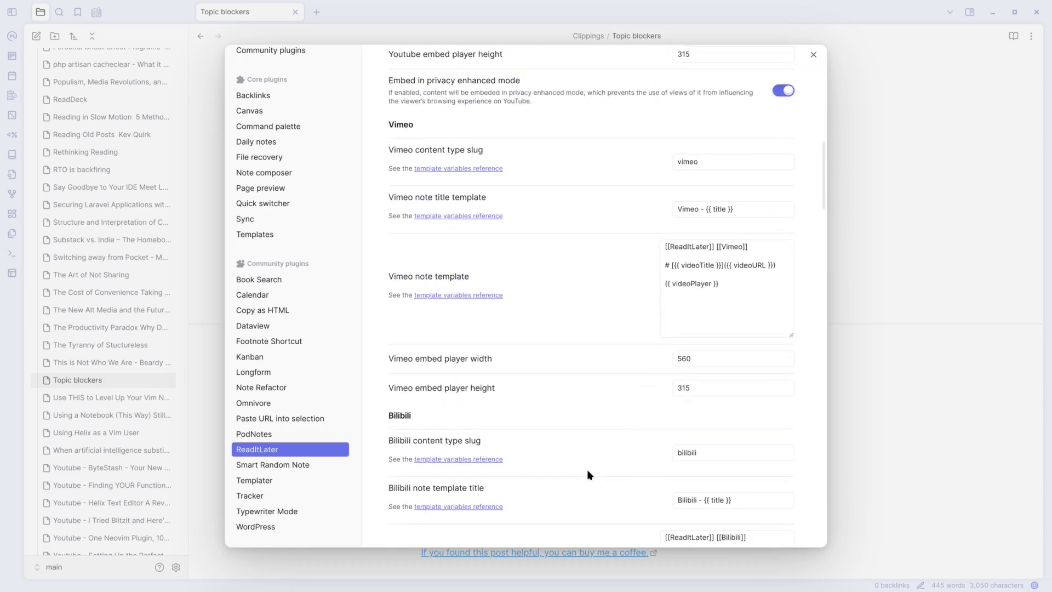
pyautogui.scroll(-4, 588, 470)
pyautogui.scroll(-3, 587, 470)
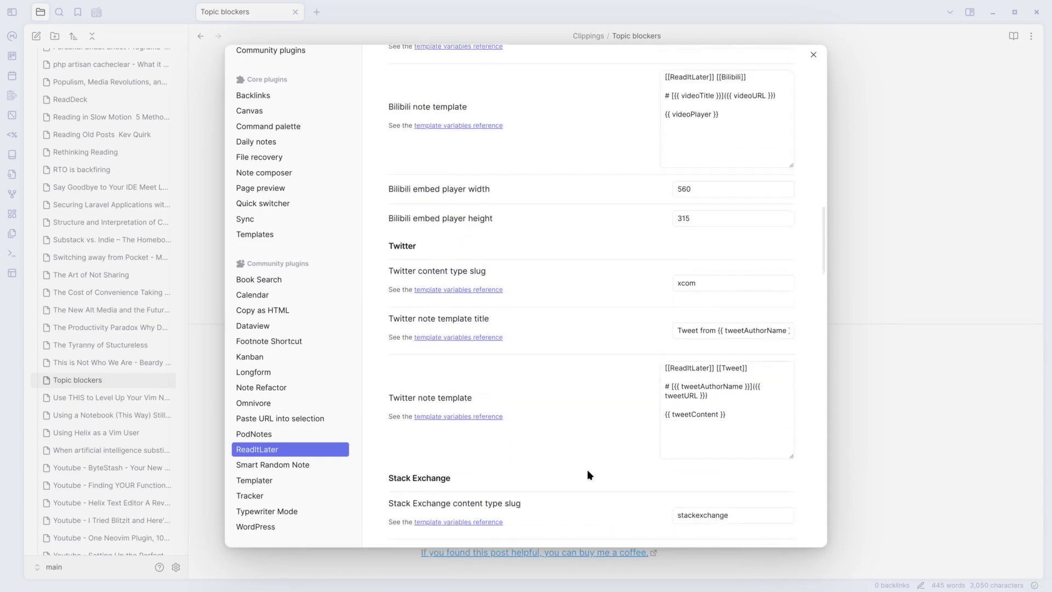
pyautogui.scroll(-8, 587, 469)
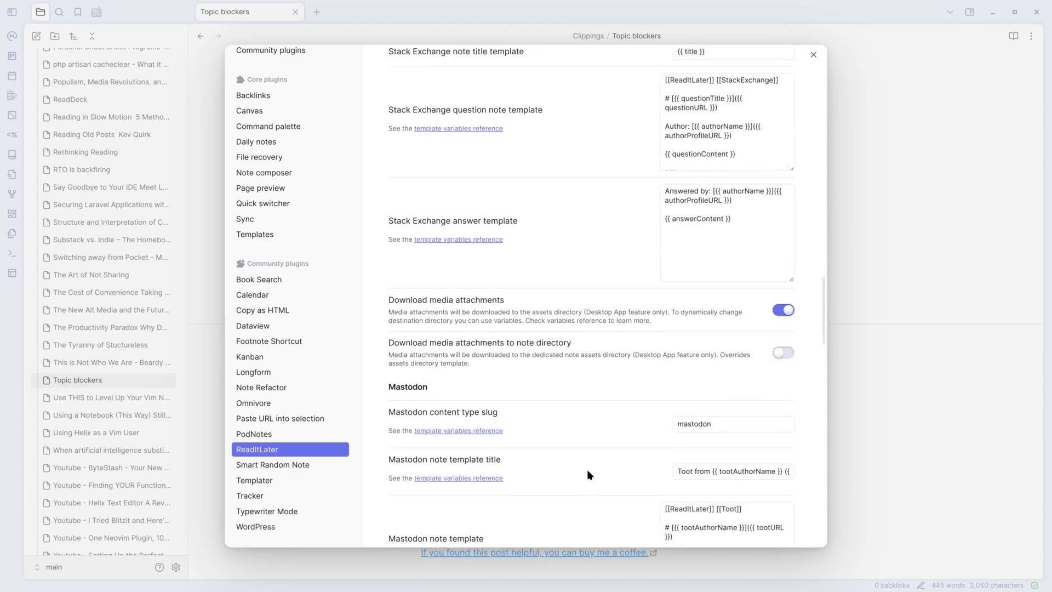
pyautogui.scroll(-15, 587, 470)
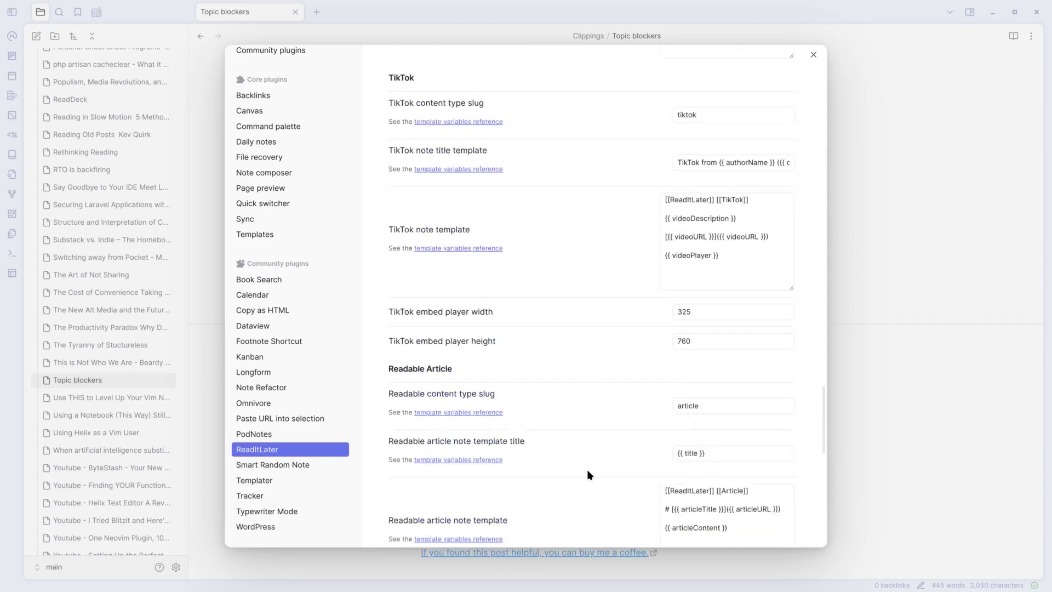
pyautogui.scroll(-8, 587, 469)
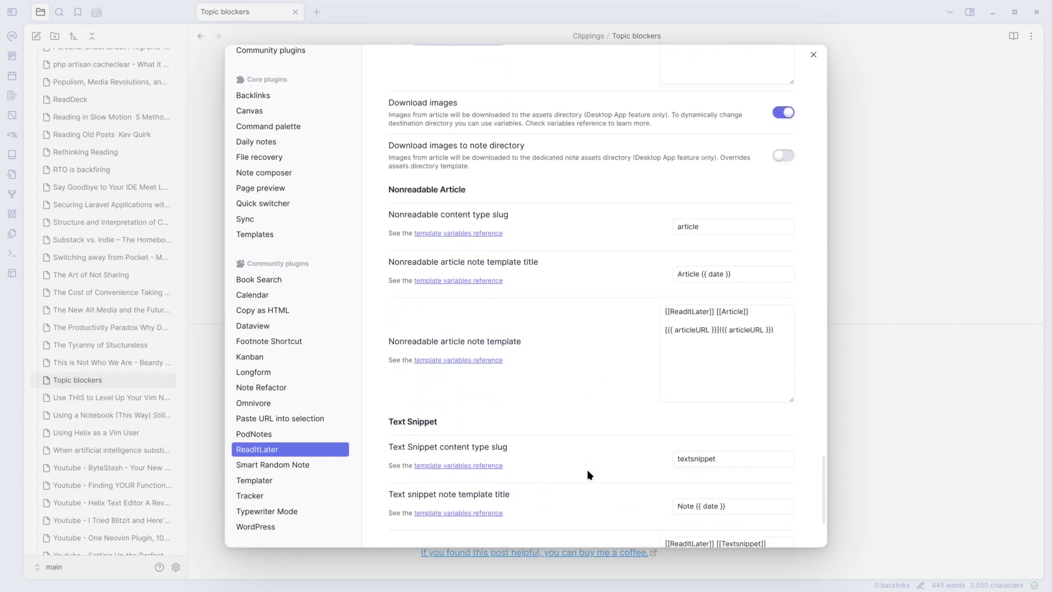
pyautogui.scroll(-3, 587, 469)
# Finish checking the templates, then close Settings to return to the Topic blockers note.
pyautogui.scroll(4, 586, 469)
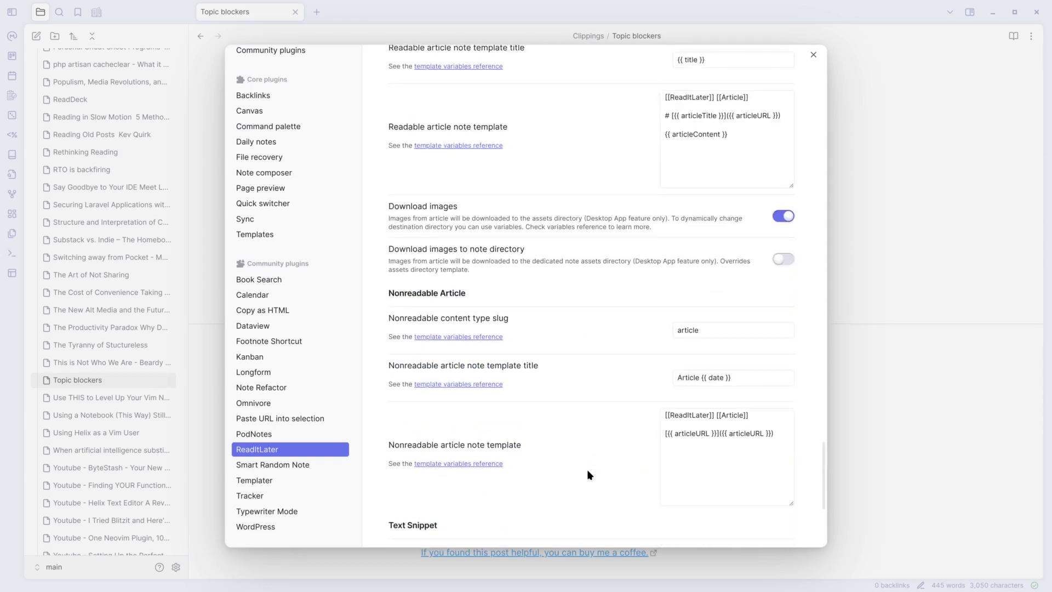
pyautogui.scroll(-2, 587, 469)
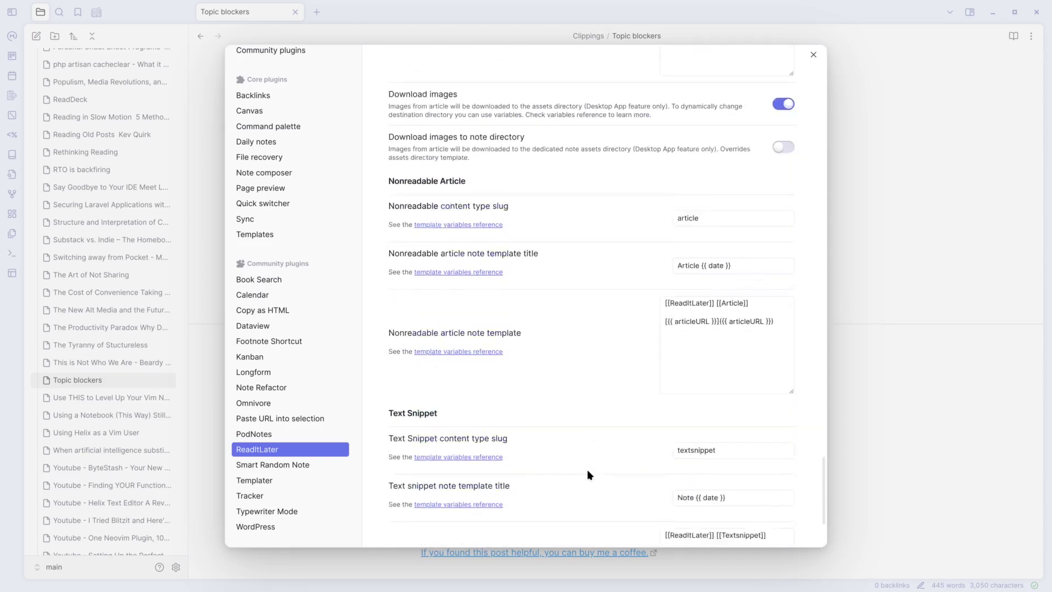
pyautogui.scroll(4, 587, 470)
pyautogui.scroll(-4, 587, 471)
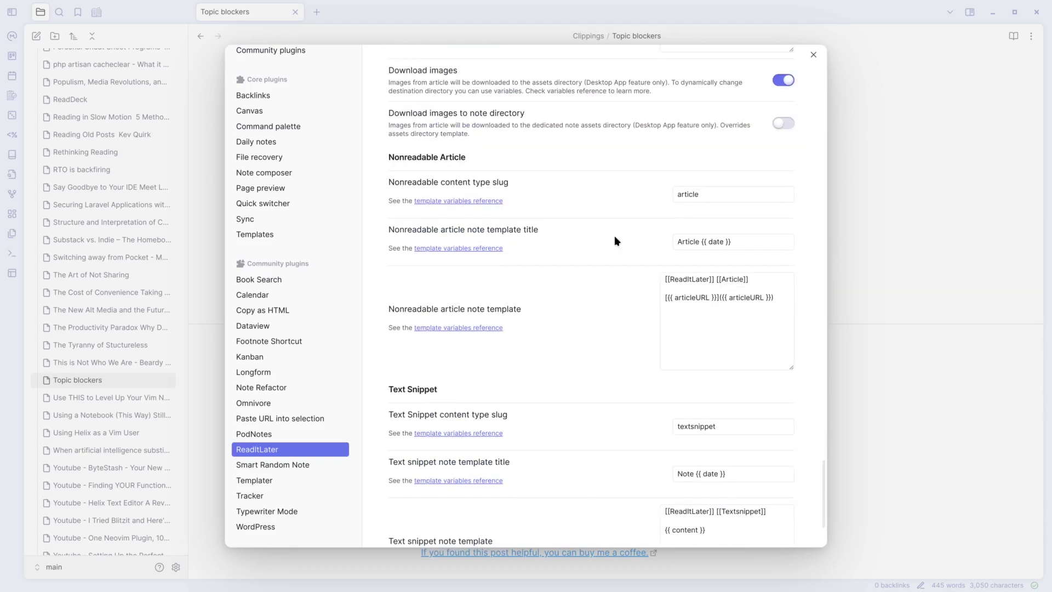
pyautogui.click(814, 55)
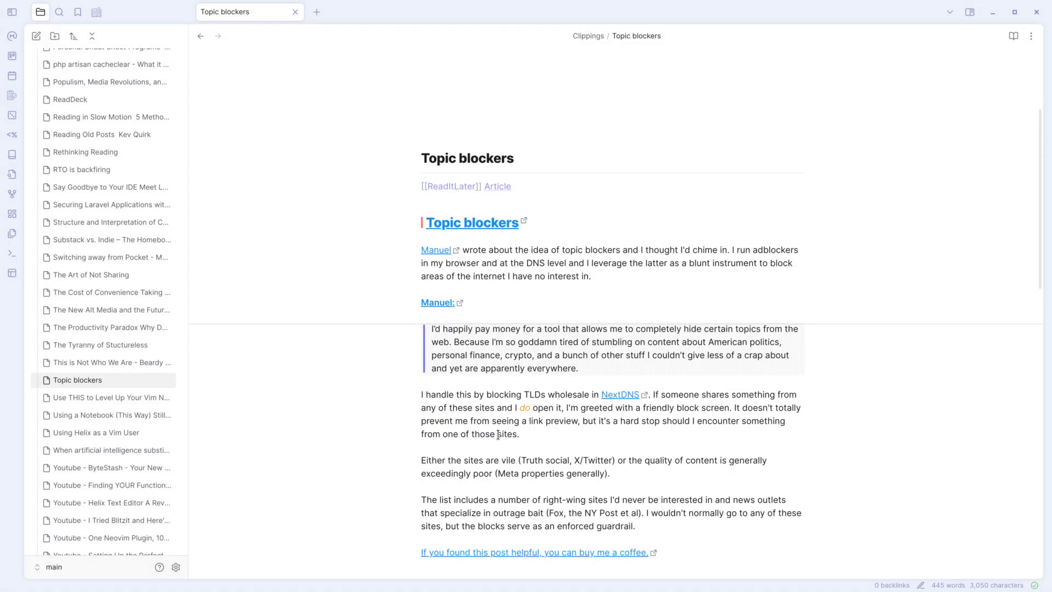